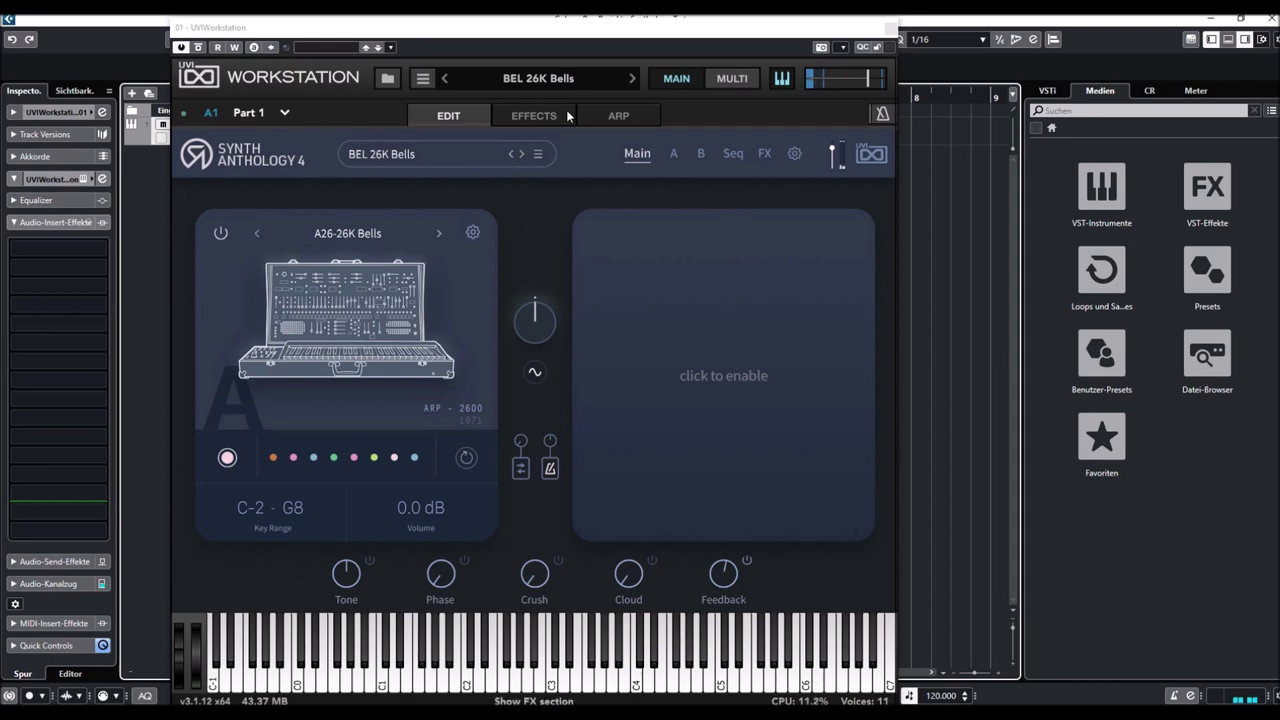
Audition the ARP - 2600 presets BSS Classy 26K, BSS Glitch Art, BSS Monday and FX Infra Power in order
{"action": "left_click", "coordinate": [631, 78]}
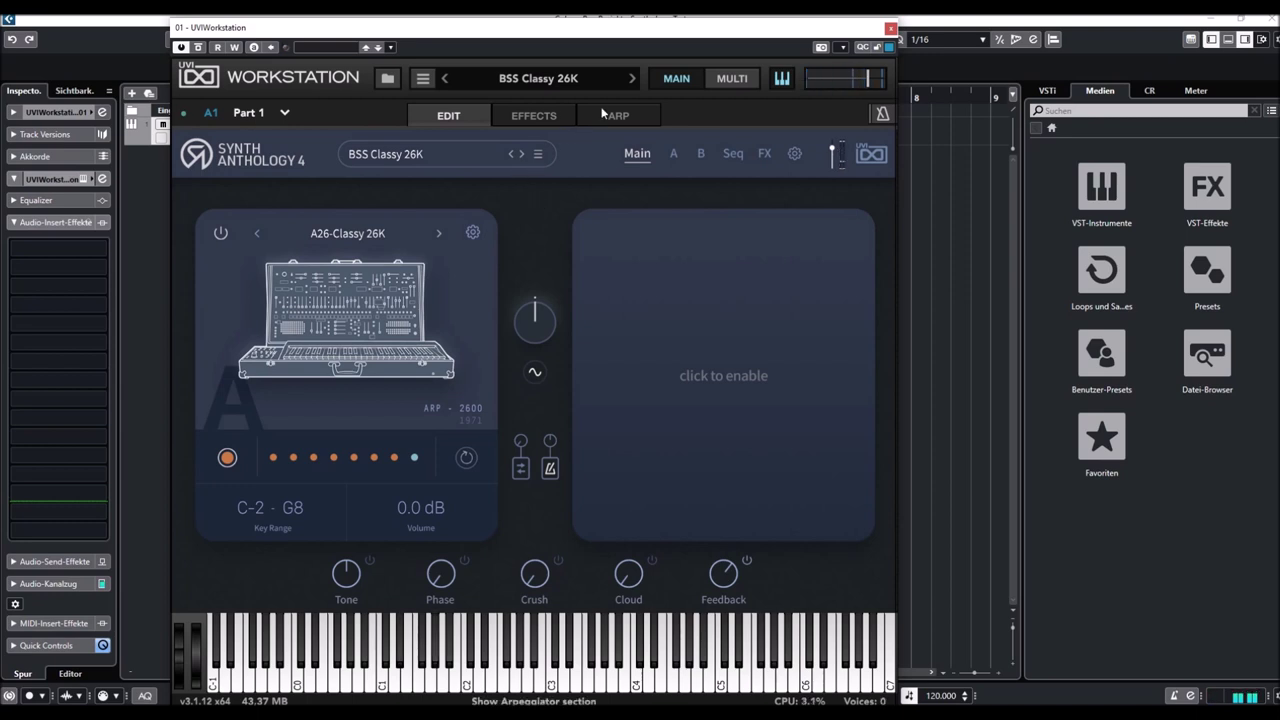
{"action": "left_click", "coordinate": [632, 78]}
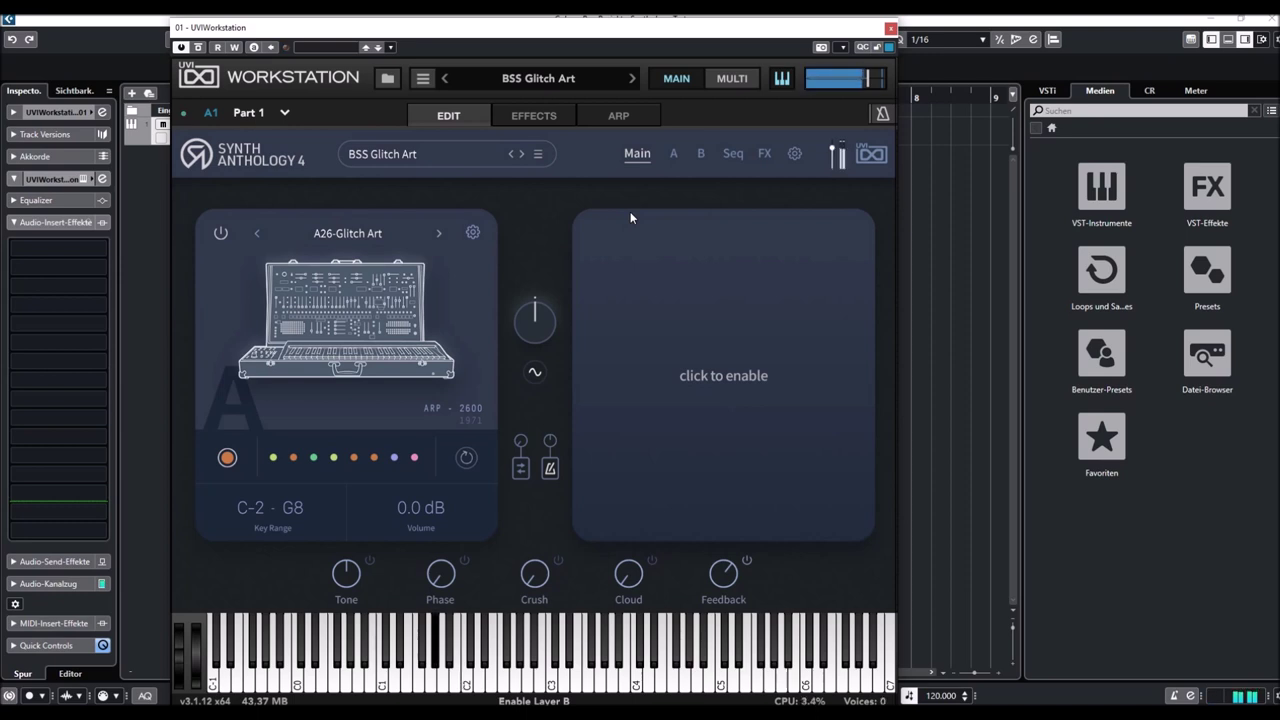
{"action": "left_click", "coordinate": [631, 81]}
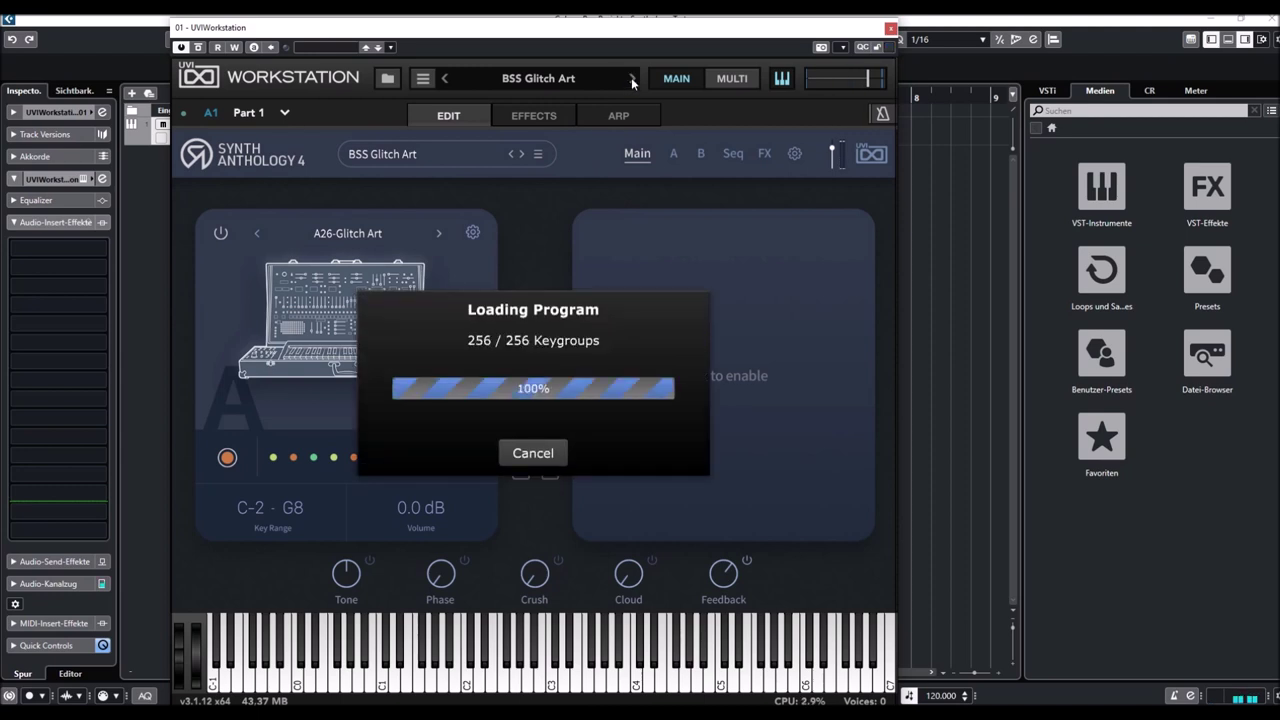
{"action": "left_click", "coordinate": [631, 81]}
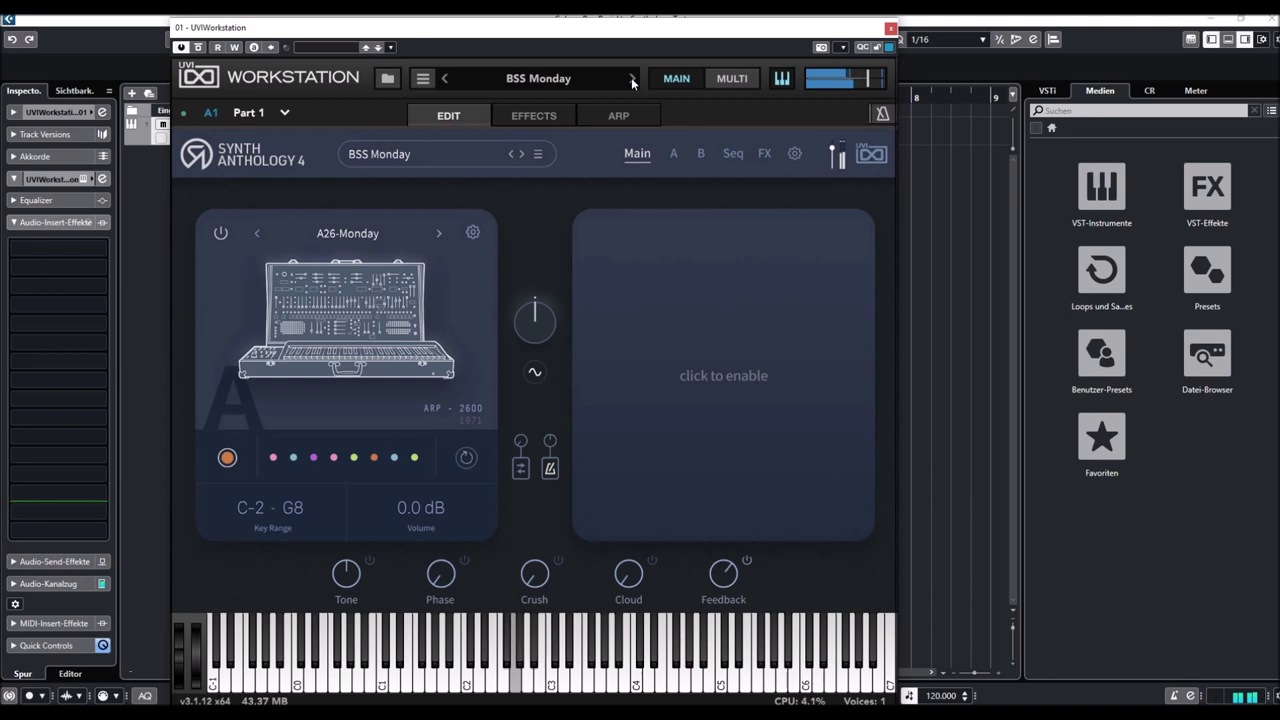
{"action": "left_click", "coordinate": [632, 80]}
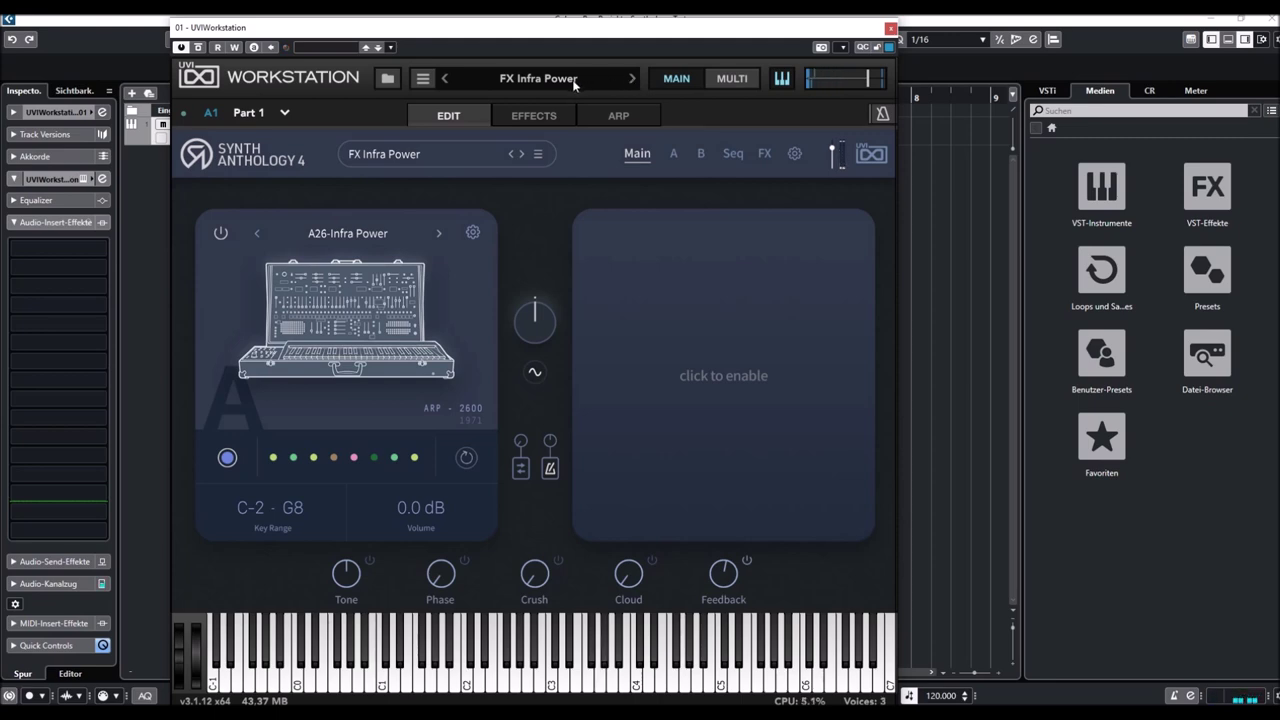
Load KEY Arpanalog KB from the ARP - 2600 presets and advance through KEY Rhodes Synth and LD 2K6 Lead to ORG Chill Organ
{"action": "left_click", "coordinate": [535, 79]}
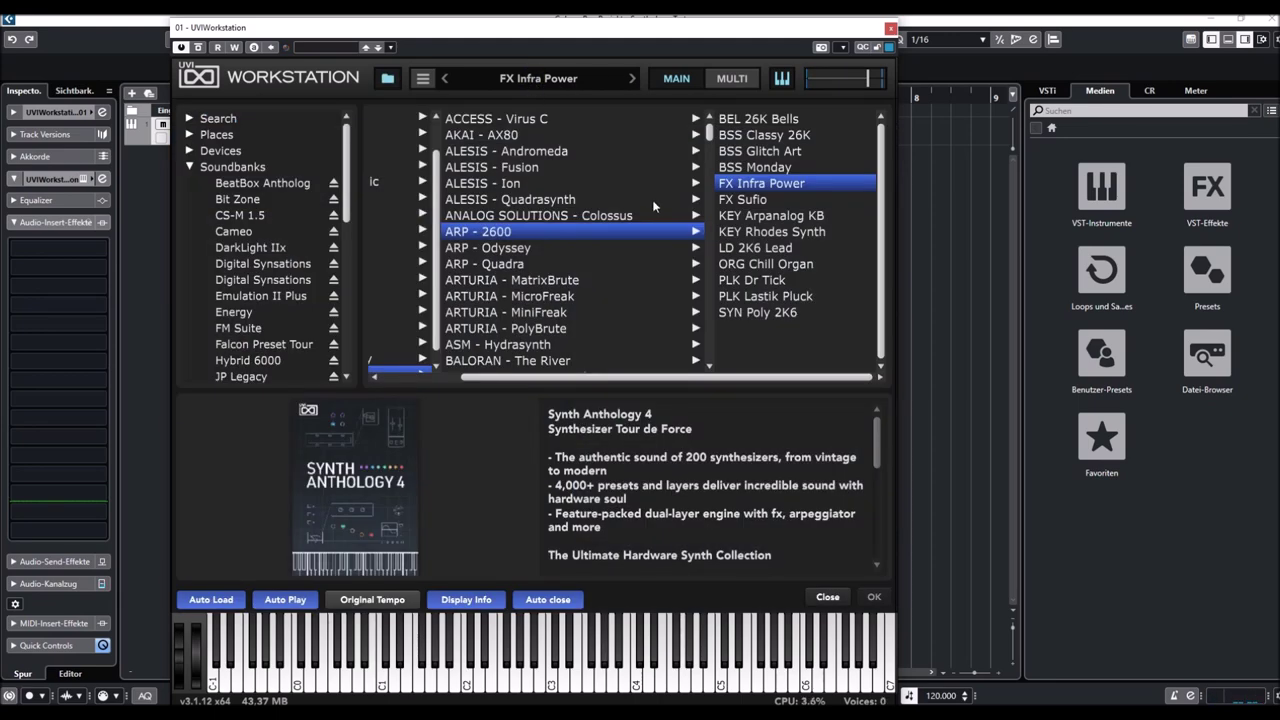
{"action": "left_click", "coordinate": [740, 216]}
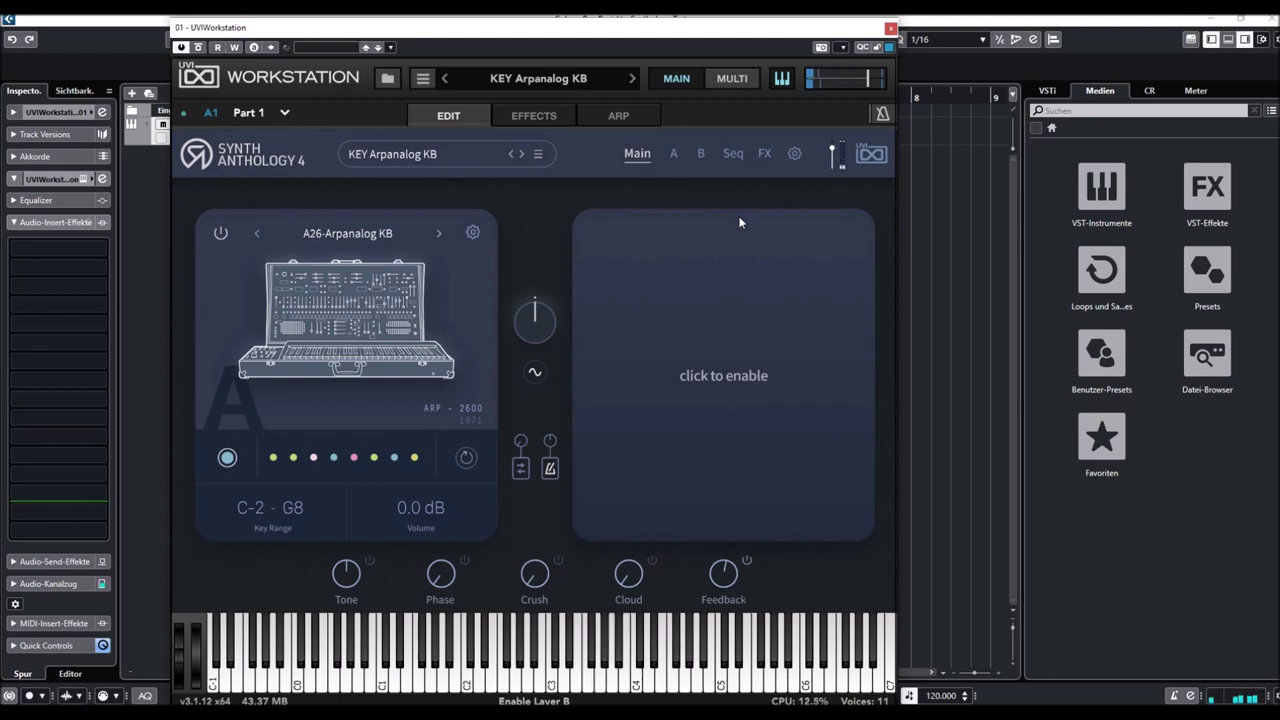
{"action": "left_click", "coordinate": [634, 82]}
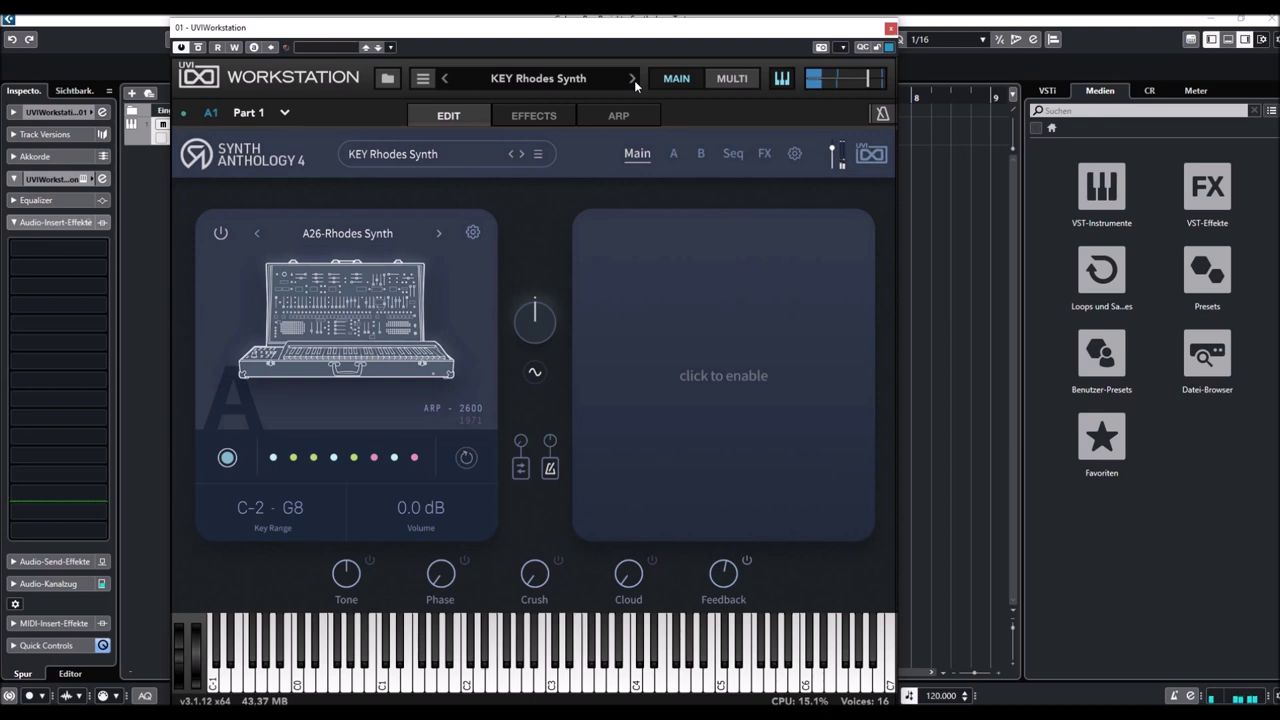
{"action": "left_click", "coordinate": [633, 80]}
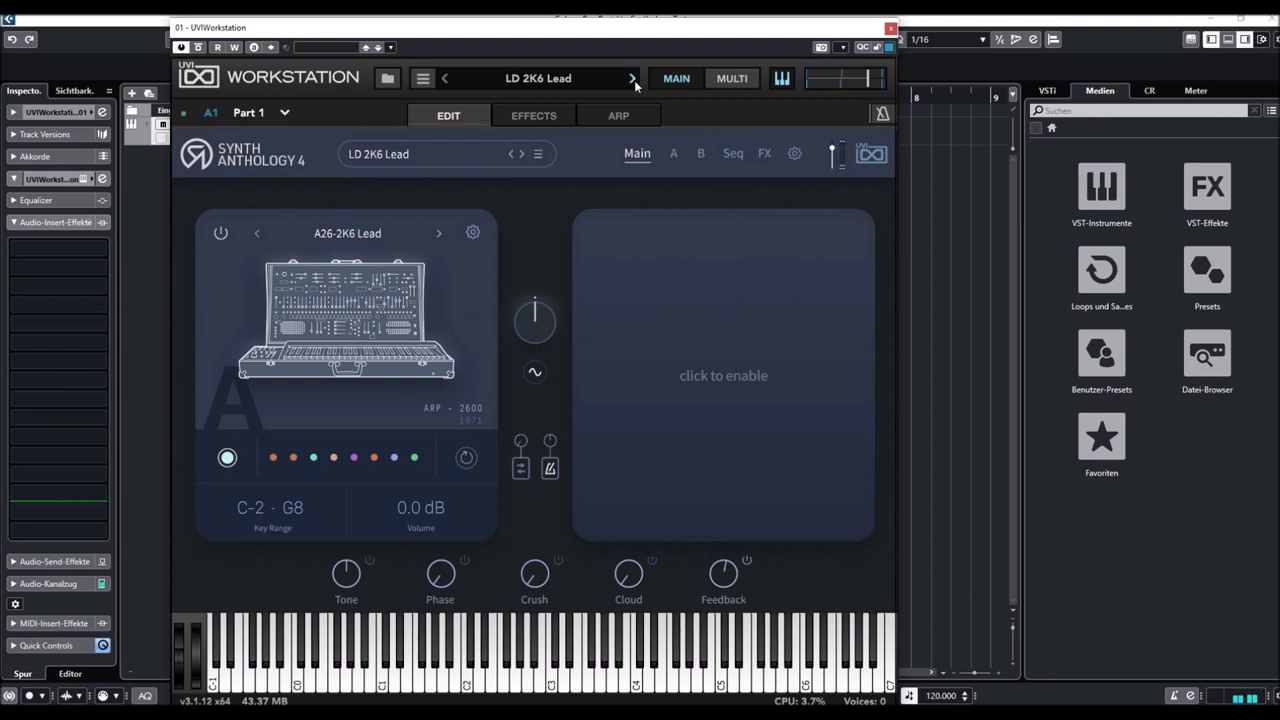
{"action": "left_click", "coordinate": [633, 79]}
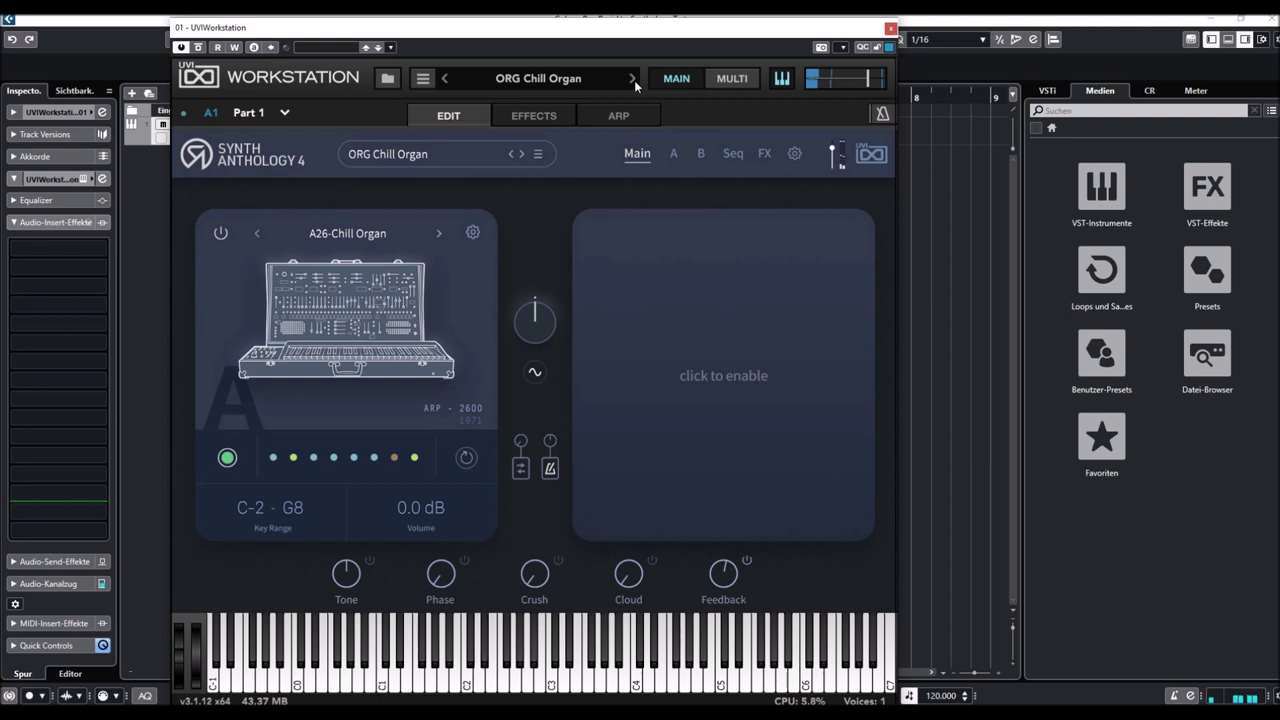
Advance to the PLK Dr Tick preset and discard all missing-sample errors
{"action": "left_click", "coordinate": [633, 80]}
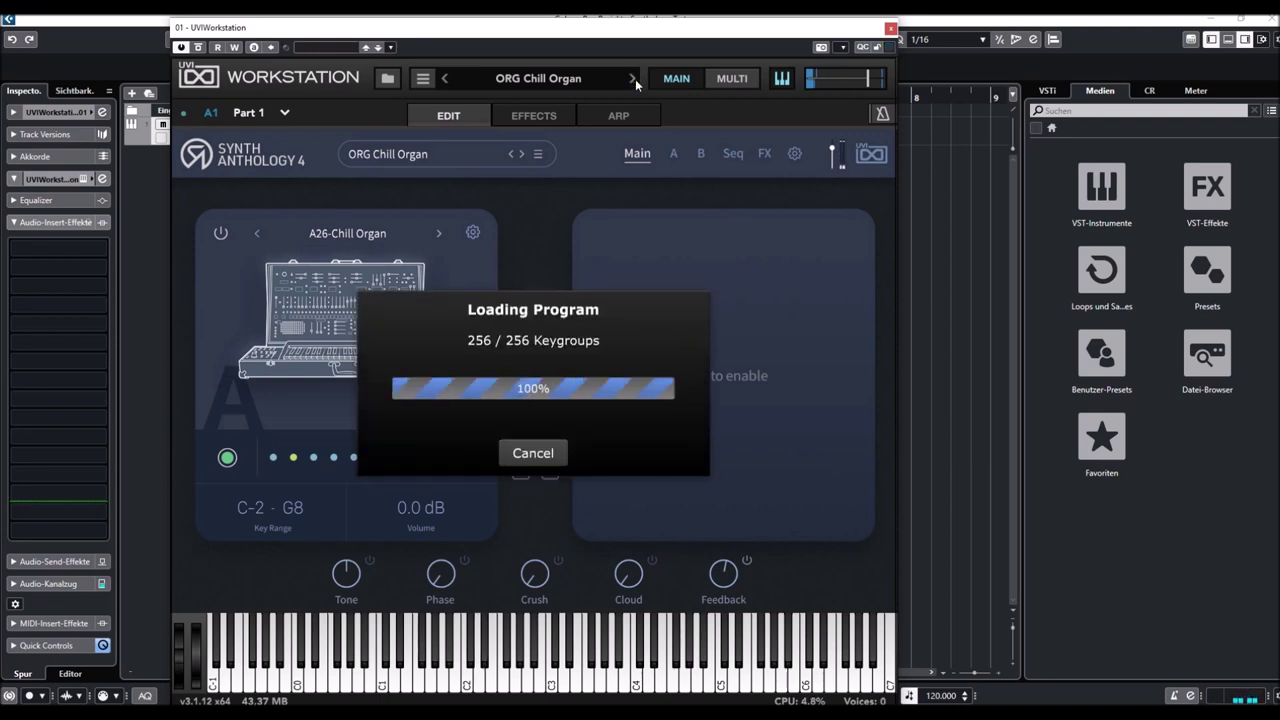
{"action": "left_click", "coordinate": [633, 79]}
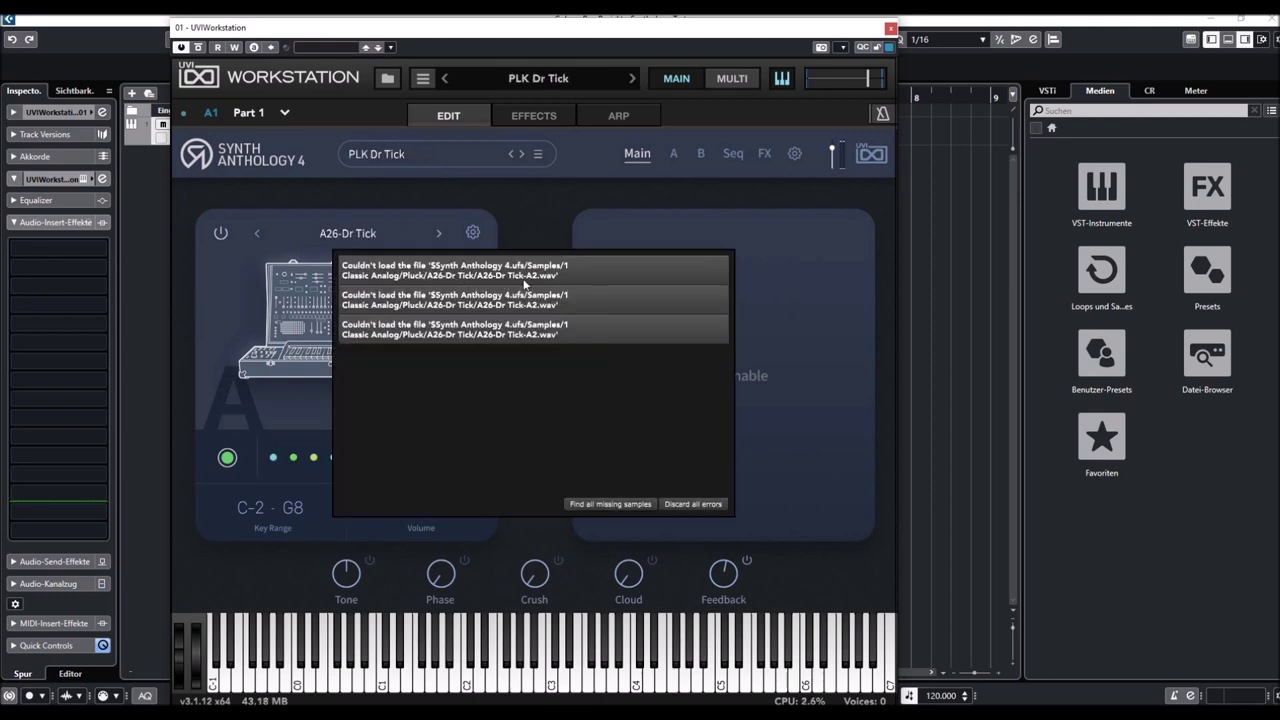
{"action": "left_click", "coordinate": [672, 505]}
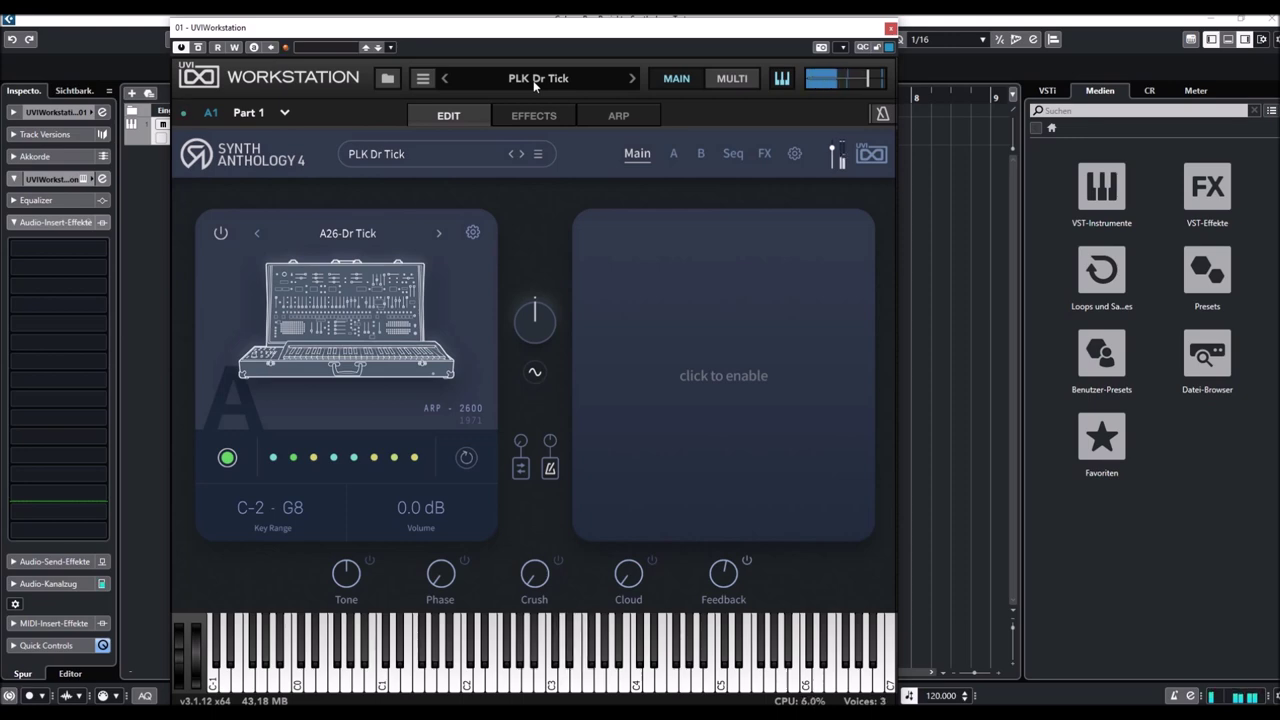
Load the ARP - 2600 presets PLK Lastik Pluck and SYN Poly 2K6 one after the other from the soundbank browser
{"action": "left_click", "coordinate": [533, 80]}
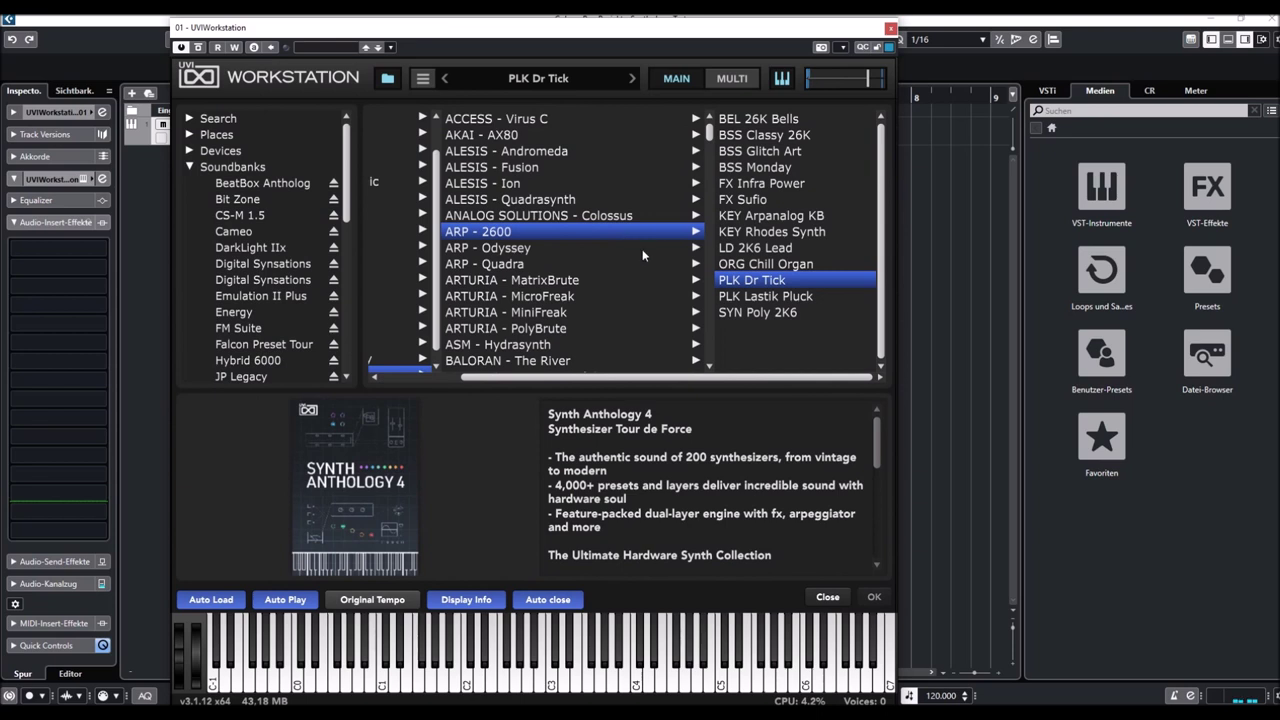
{"action": "left_click", "coordinate": [745, 296]}
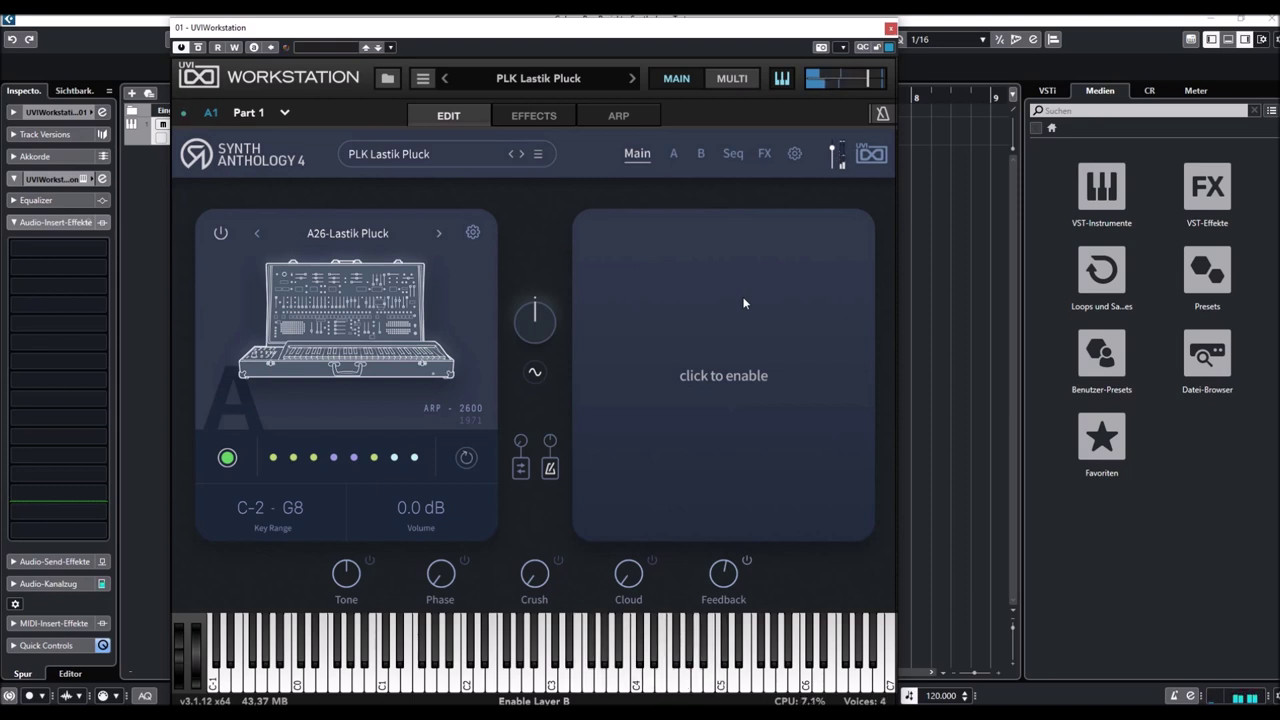
{"action": "left_click", "coordinate": [549, 82]}
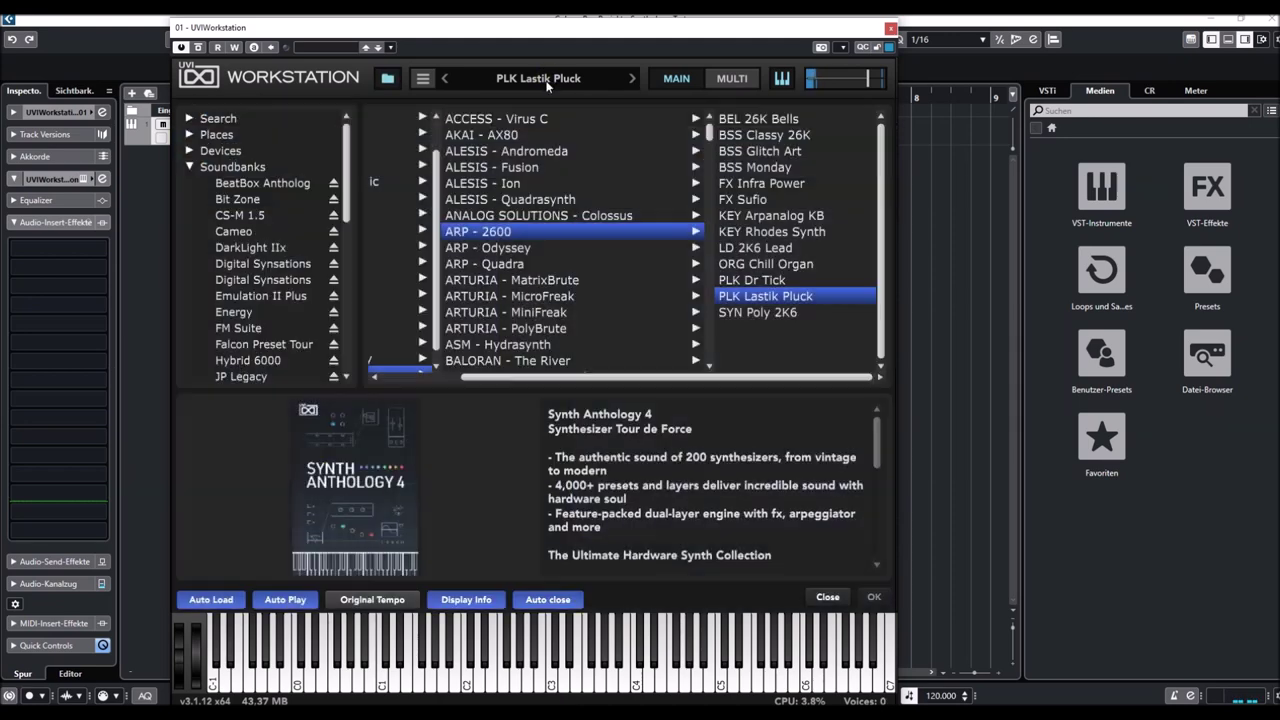
{"action": "left_click", "coordinate": [757, 313]}
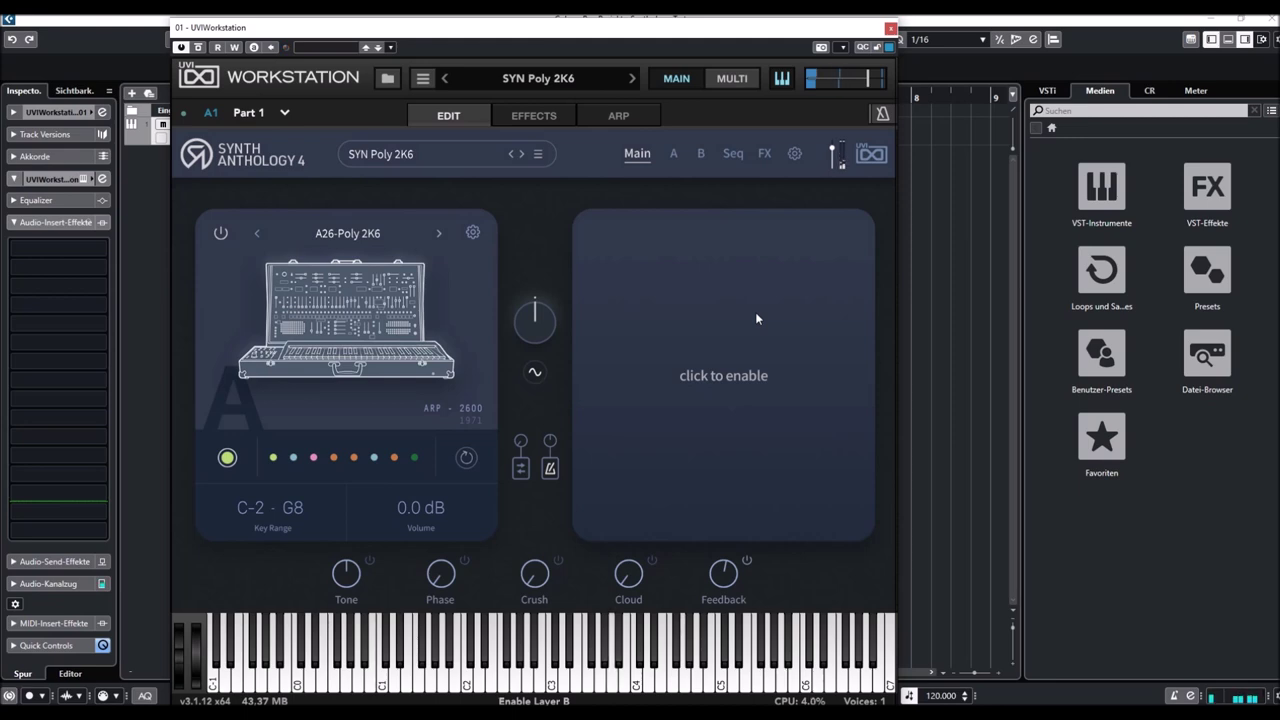
Load the BRS Straight Brass preset from the ARP - Odyssey folder of the soundbank browser
{"action": "left_click", "coordinate": [520, 76]}
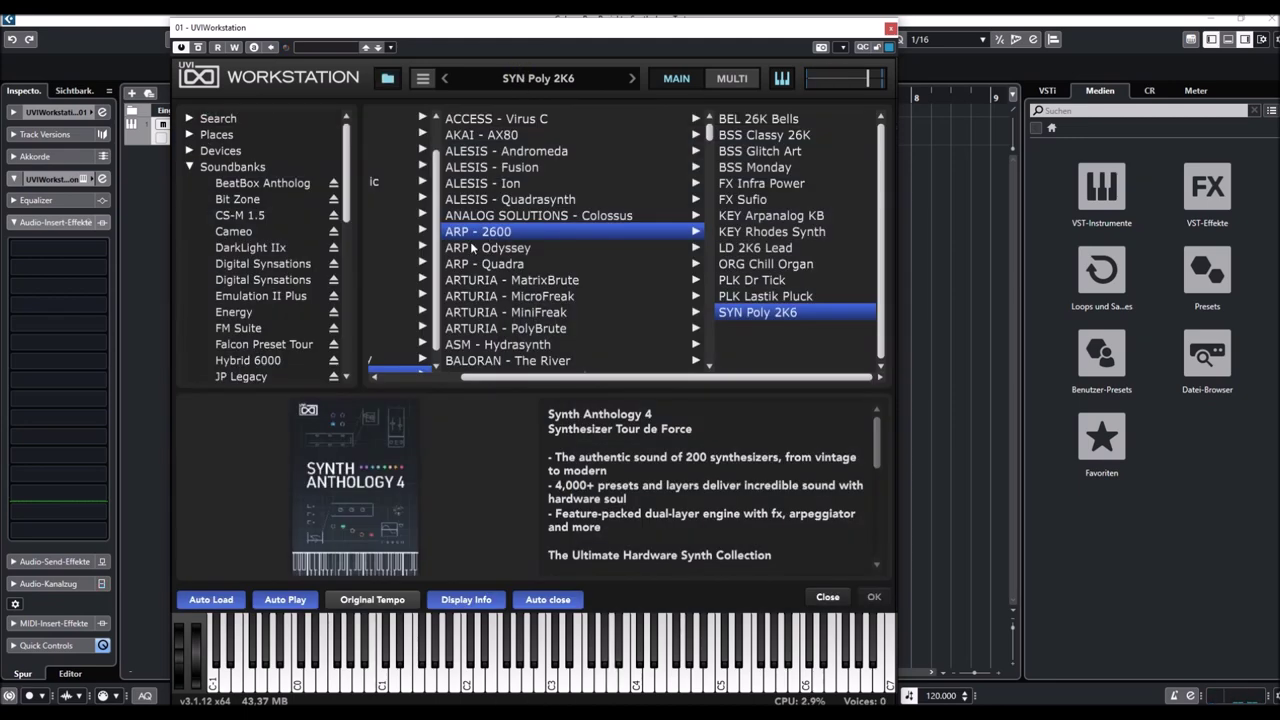
{"action": "left_click", "coordinate": [474, 248]}
{"action": "left_click", "coordinate": [748, 120]}
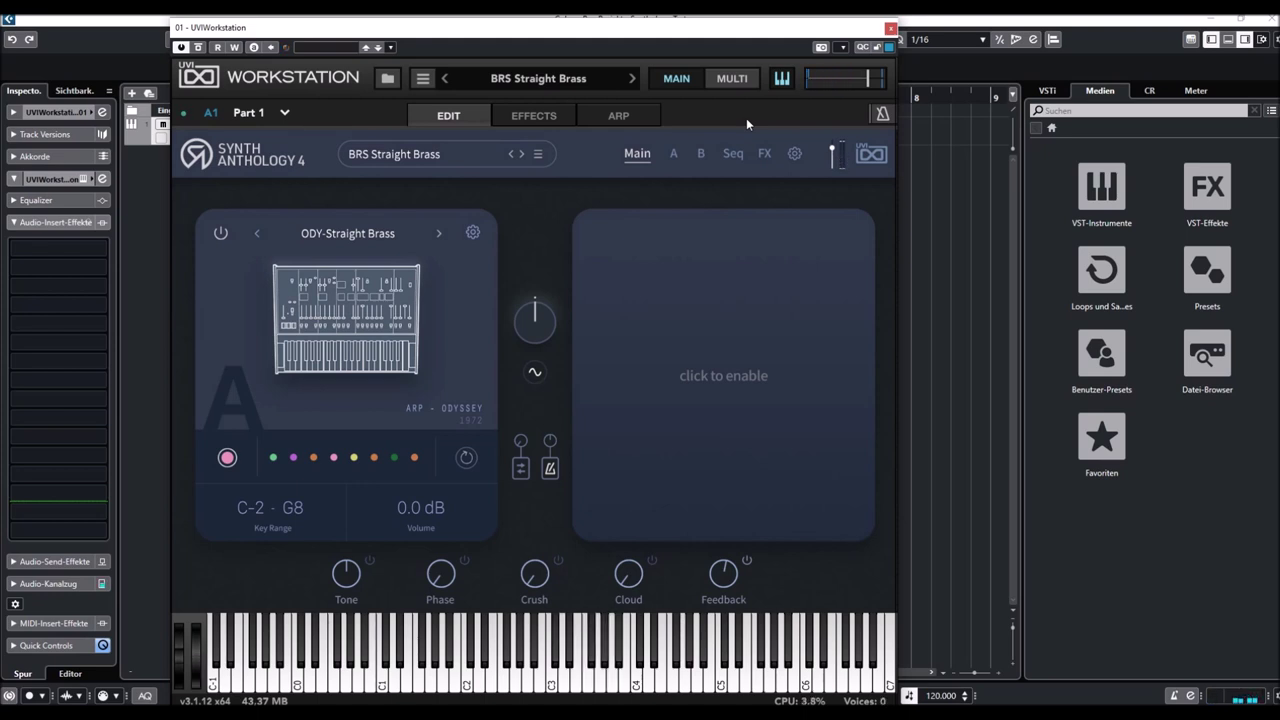
Advance through the ARP - Odyssey presets to BSS Gold Odyssey and on to BSS Straitght Bass
{"action": "left_click", "coordinate": [629, 78]}
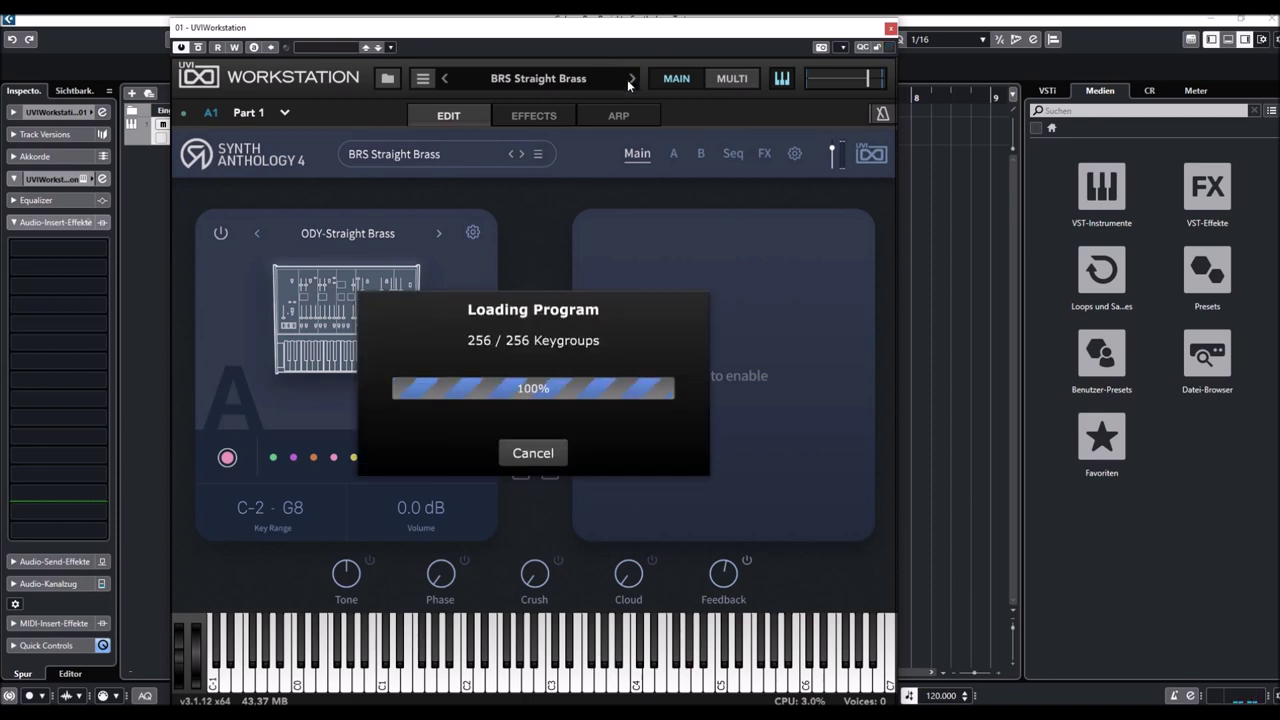
{"action": "left_click", "coordinate": [629, 78]}
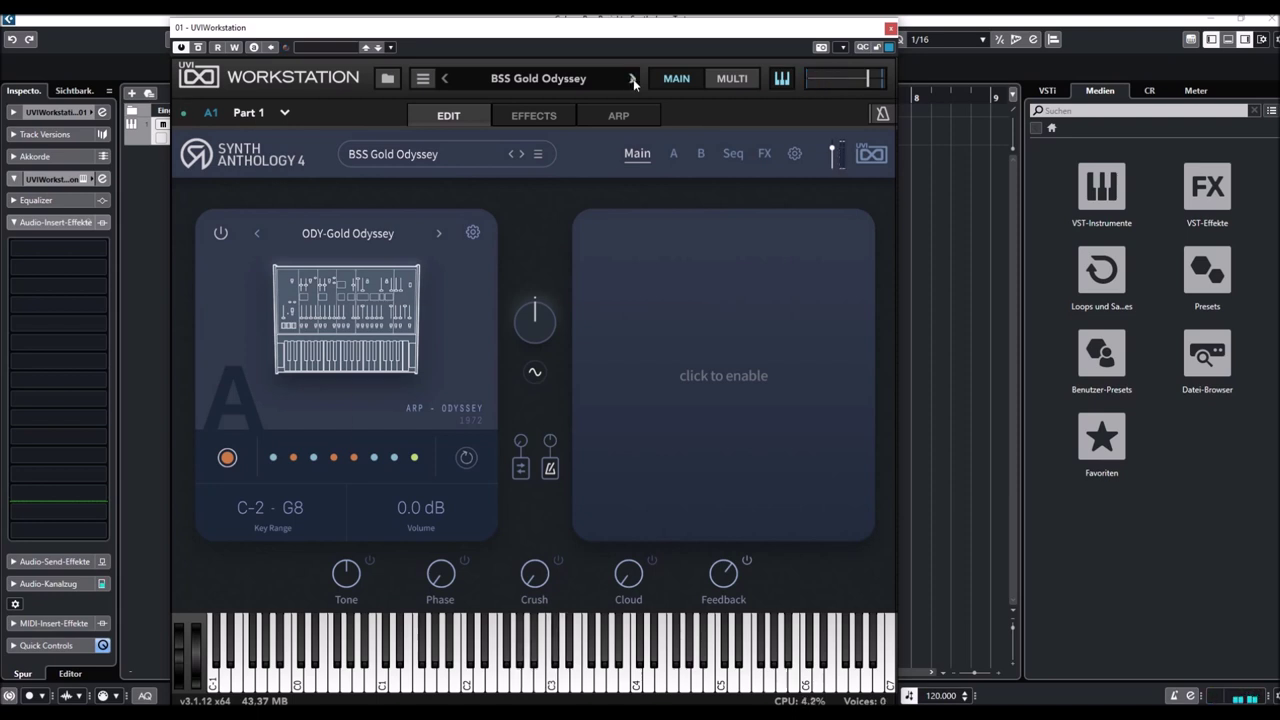
{"action": "left_click", "coordinate": [633, 80]}
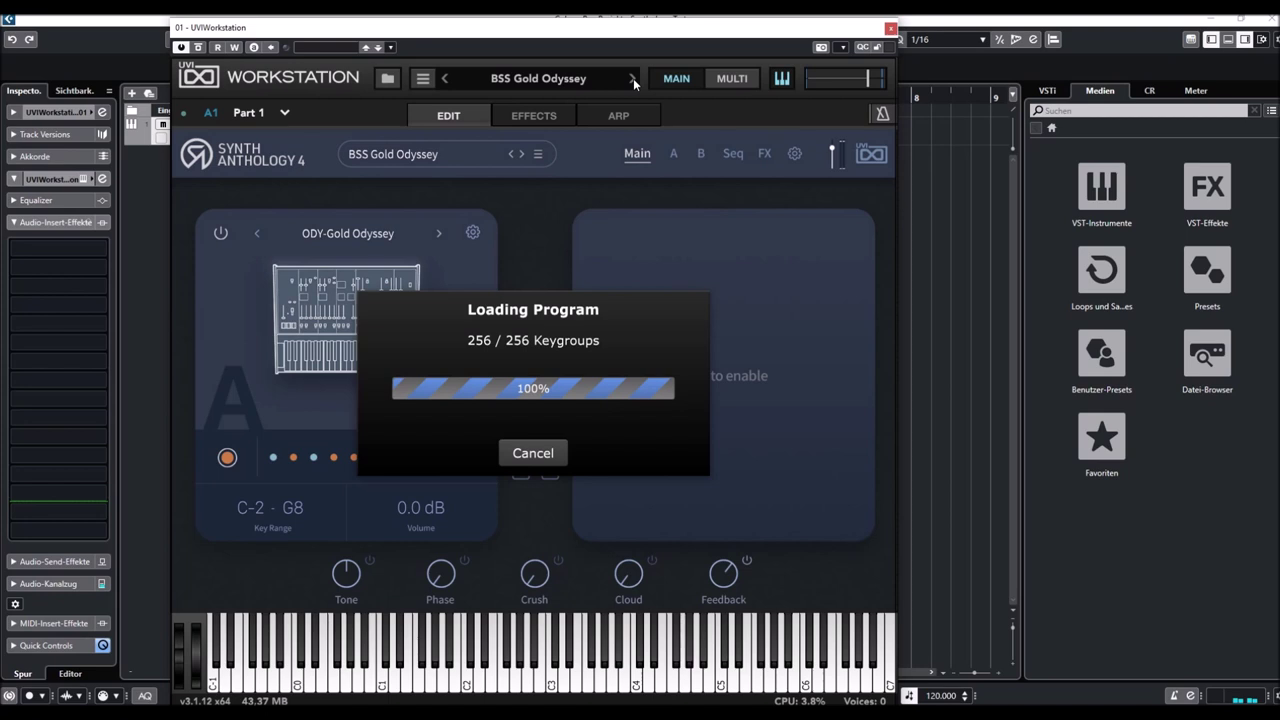
{"action": "left_click", "coordinate": [633, 78]}
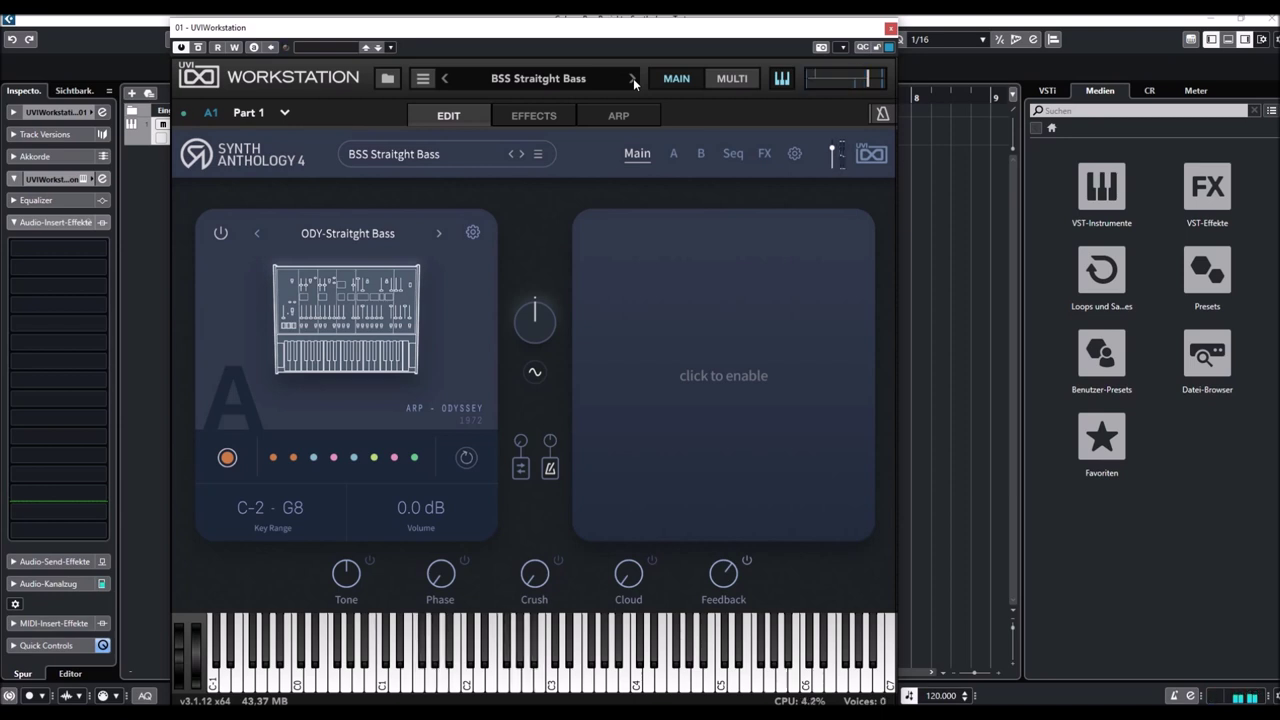
Load LD Phat SyncOdy from the ARP - Odyssey presets, and move on to PAD Straight Pad
{"action": "left_click", "coordinate": [541, 79]}
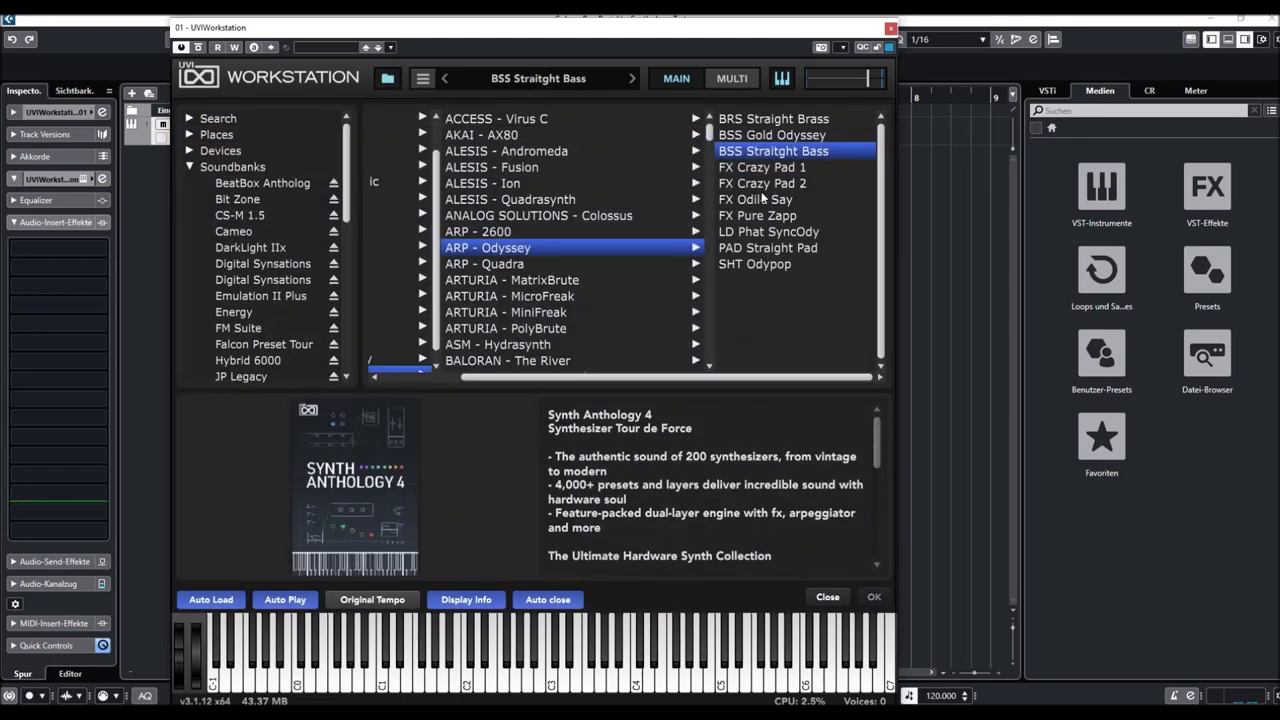
{"action": "left_click", "coordinate": [757, 233]}
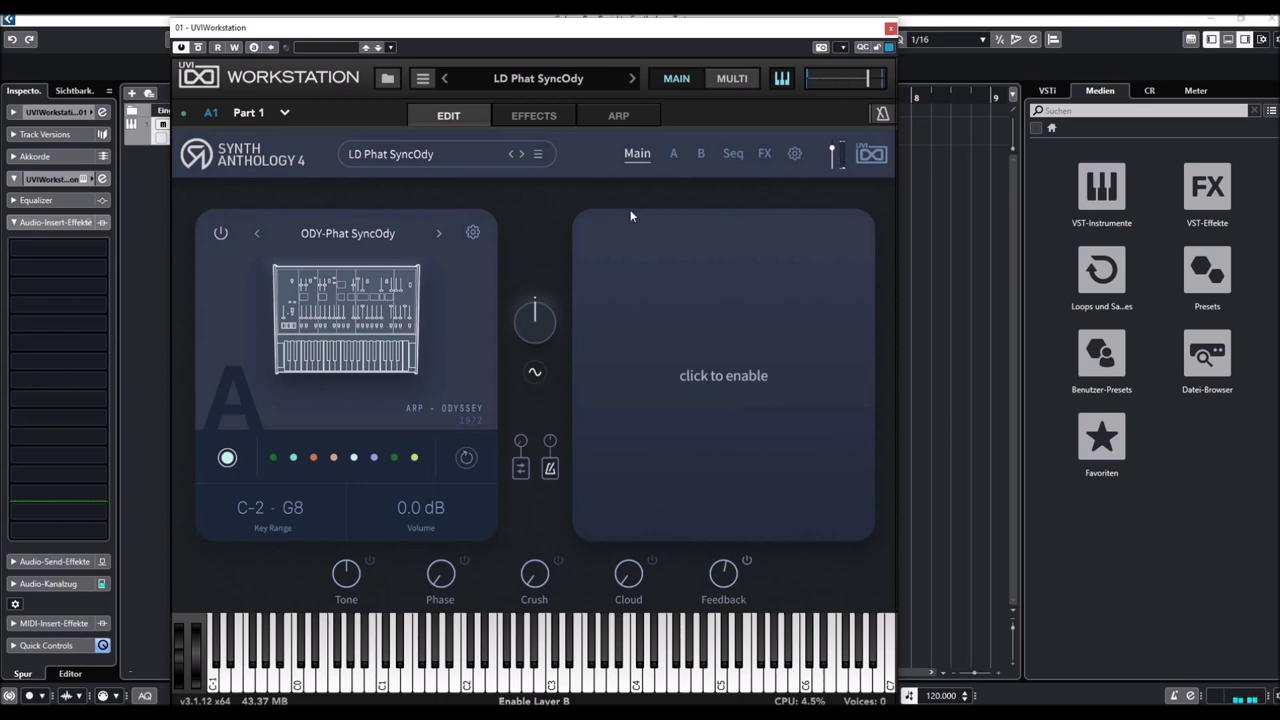
{"action": "left_click", "coordinate": [630, 79]}
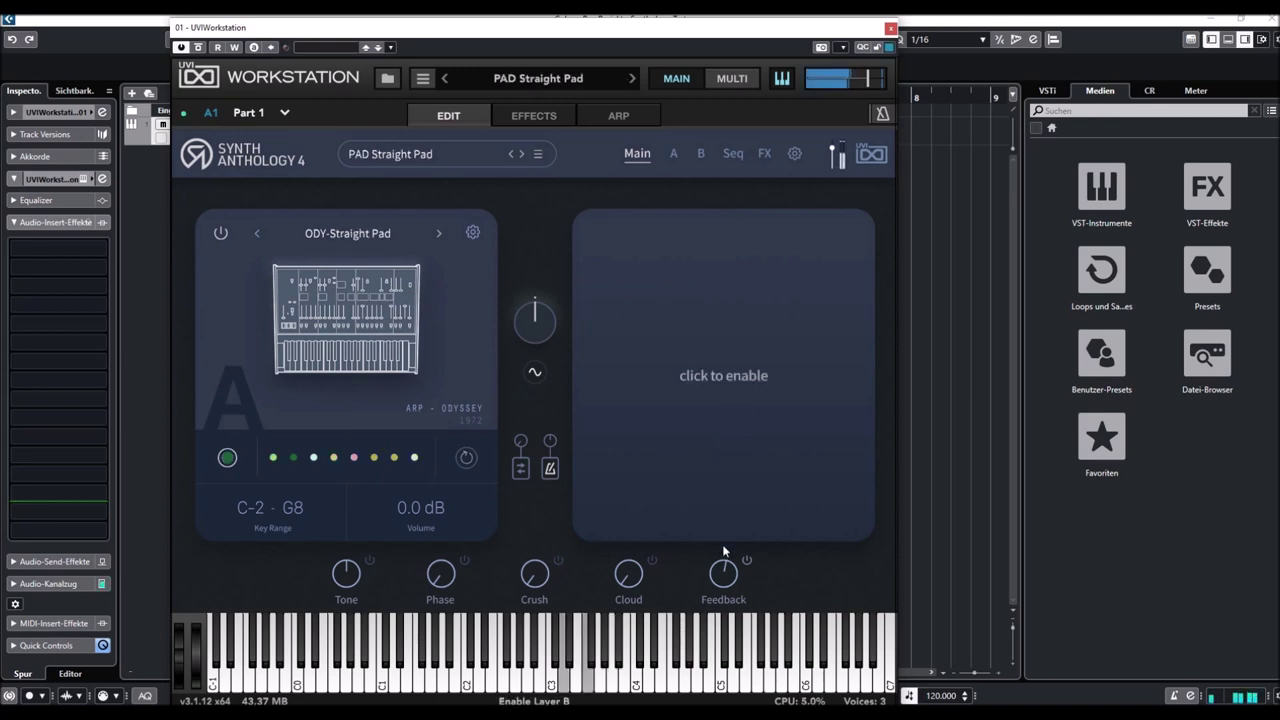
Raise the Cloud effect amount on PAD Straight Pad, and enable the Phase effect and raise its amount
{"action": "left_click_drag", "start_coordinate": [628, 573], "coordinate": [621, 492]}
{"action": "left_click_drag", "start_coordinate": [635, 576], "coordinate": [633, 492]}
{"action": "left_click", "coordinate": [464, 562]}
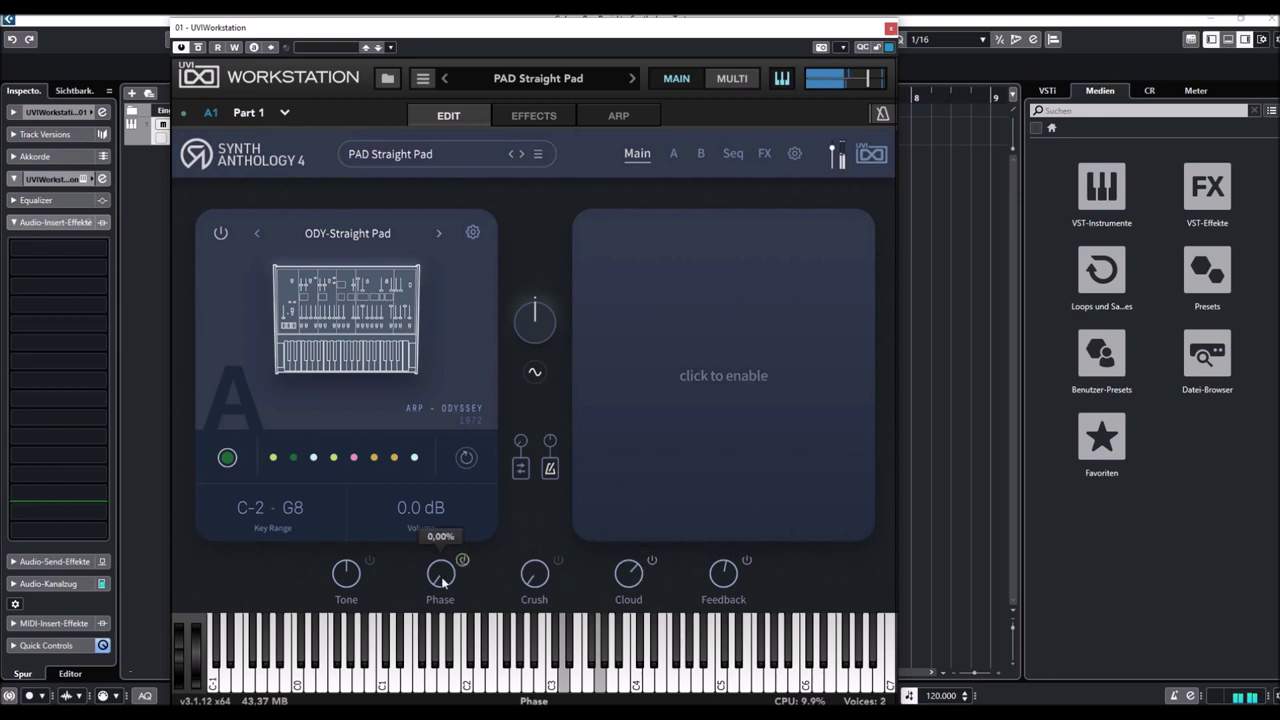
{"action": "left_click_drag", "start_coordinate": [443, 579], "coordinate": [440, 513]}
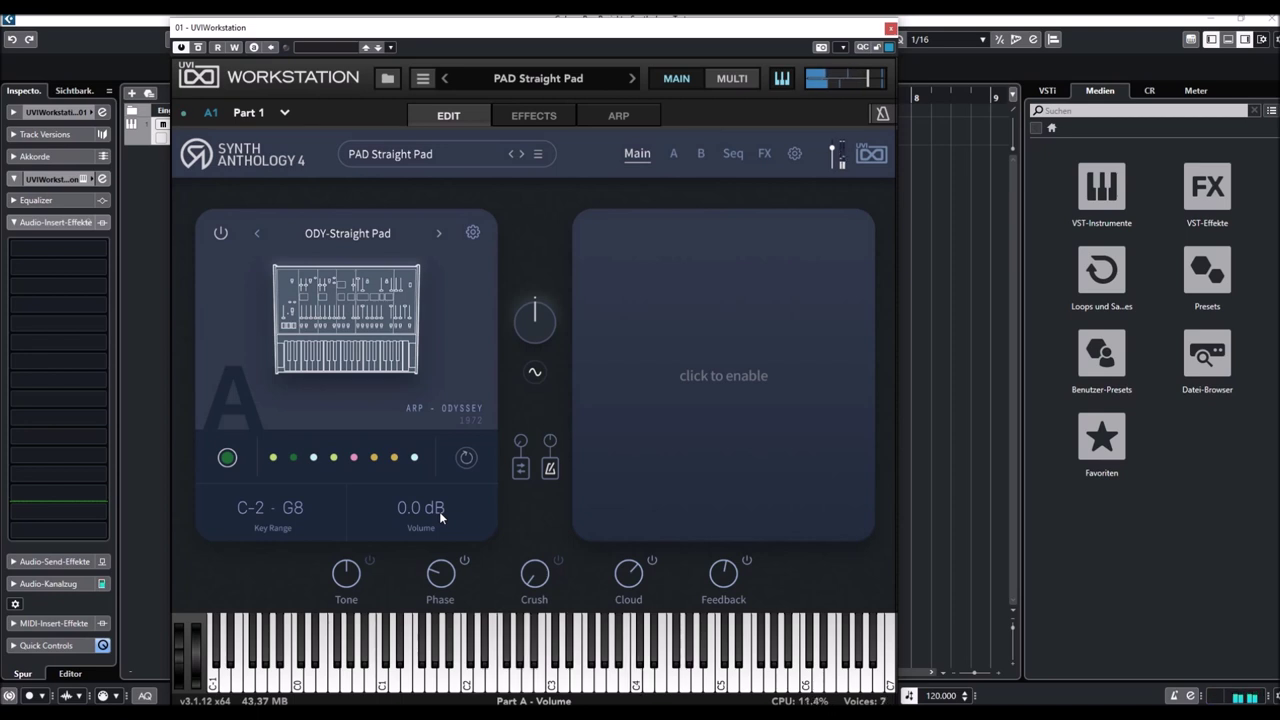
Audition the SHT Odypop preset, and load BSS Quadra Bass 1 from the ARP - Quadra folder
{"action": "left_click", "coordinate": [632, 80]}
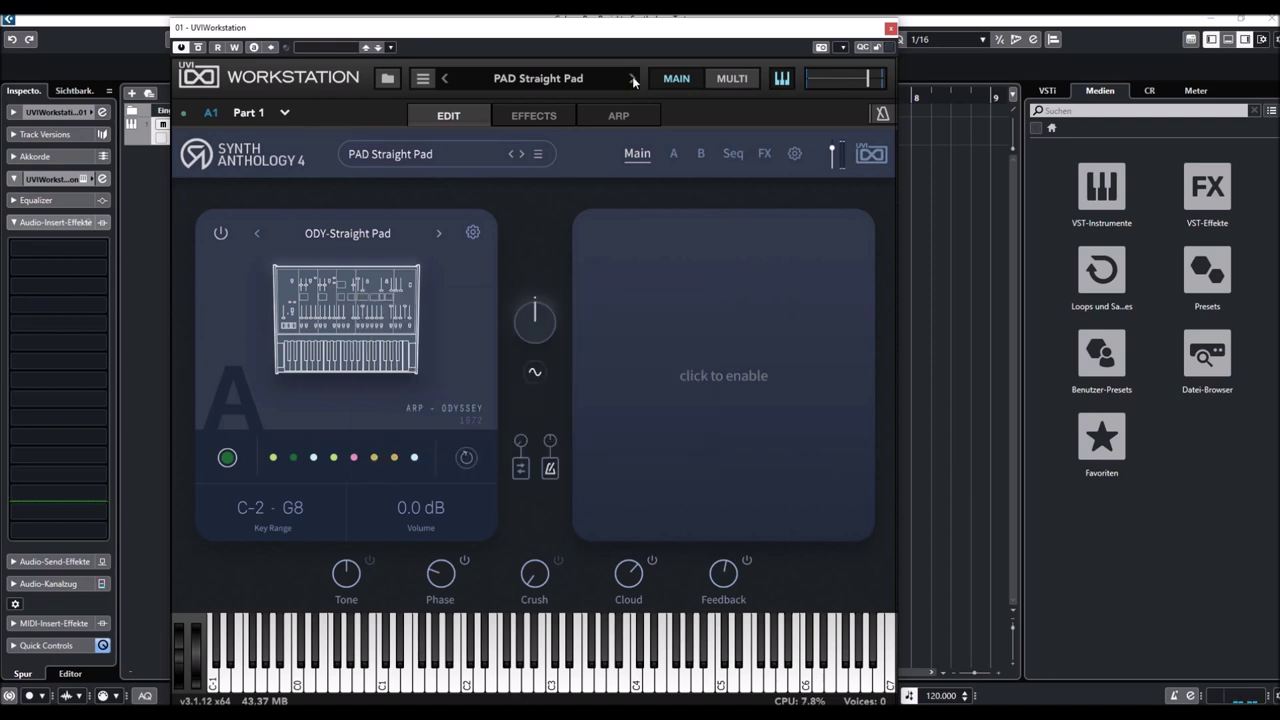
{"action": "left_click", "coordinate": [632, 78]}
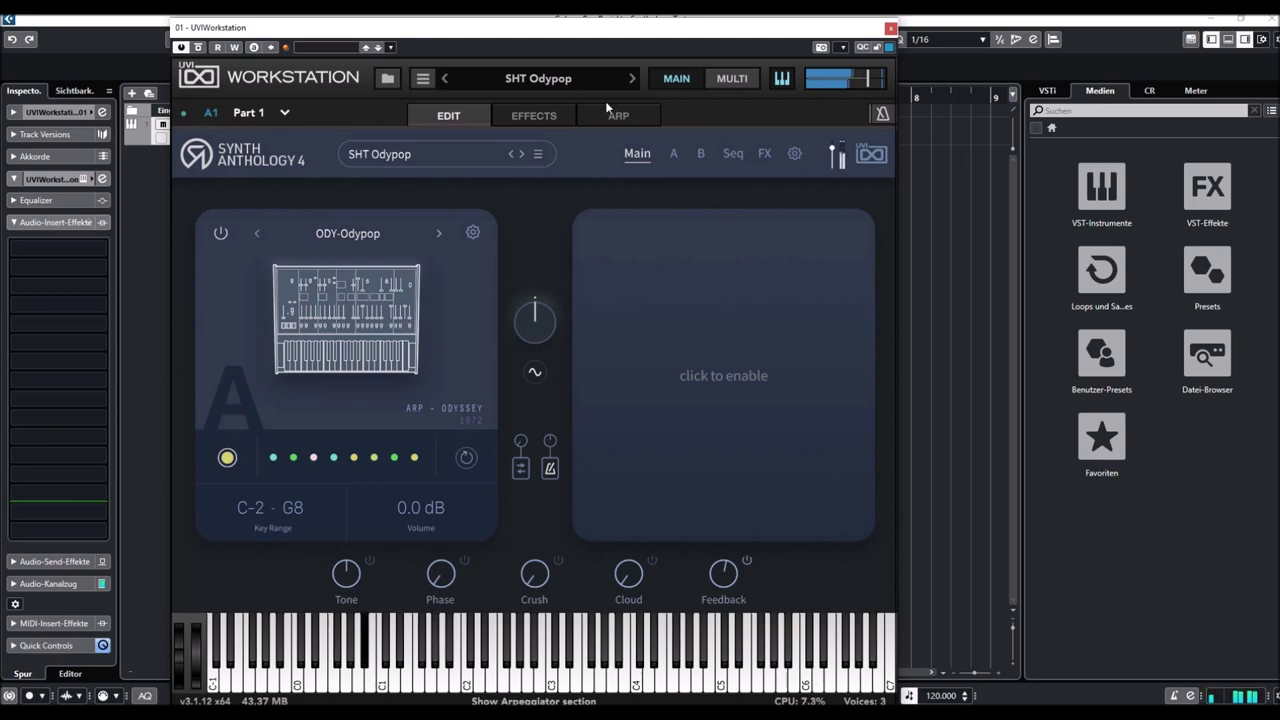
{"action": "left_click", "coordinate": [550, 81]}
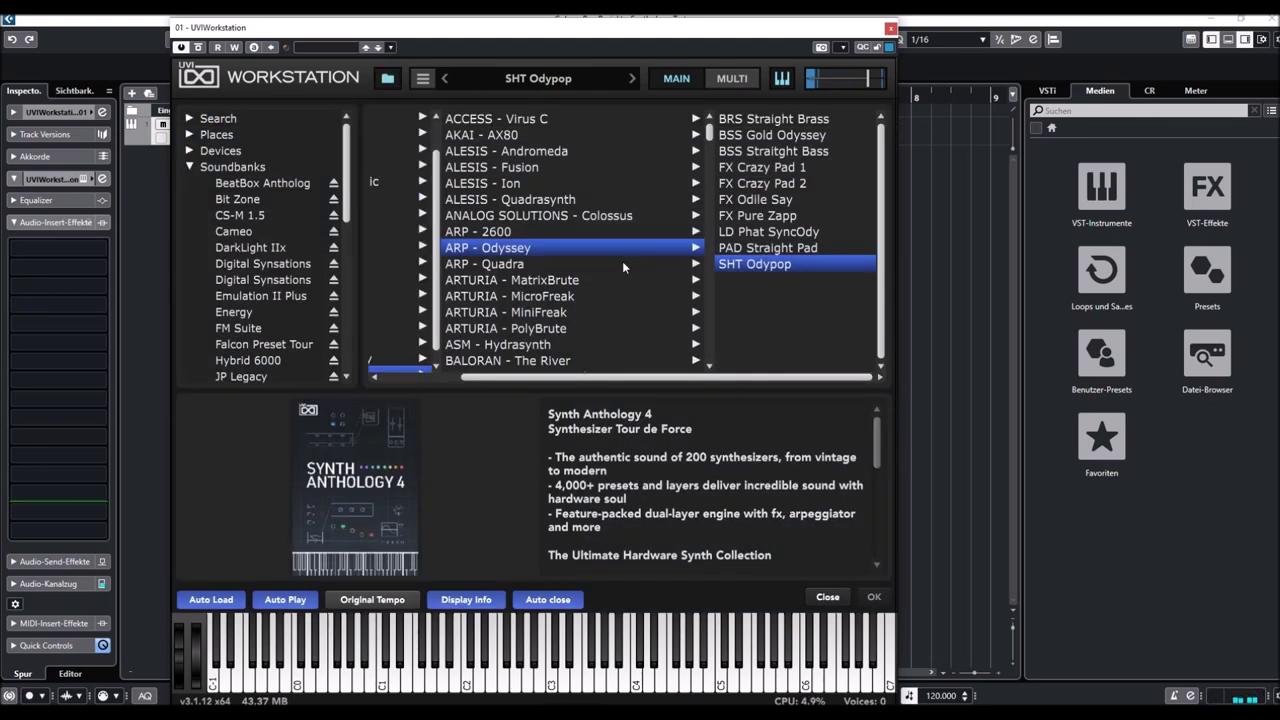
{"action": "left_click", "coordinate": [505, 264]}
{"action": "left_click", "coordinate": [730, 120]}
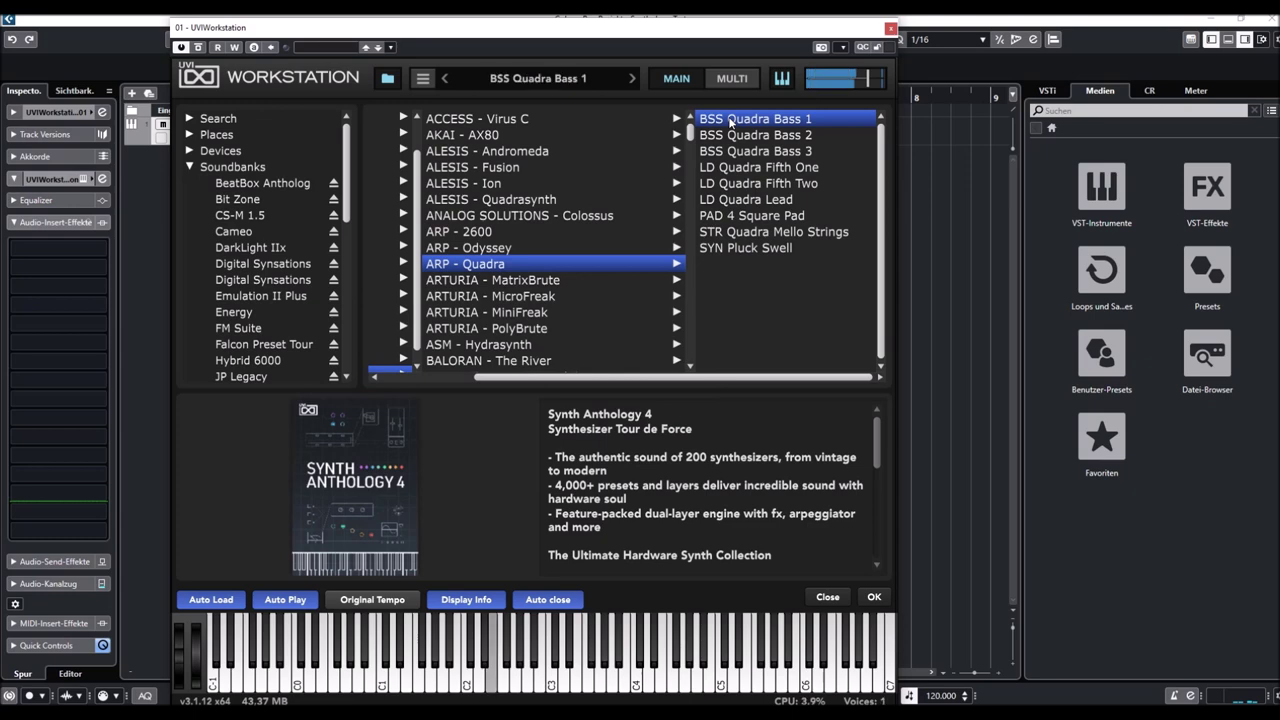
{"action": "double_click", "coordinate": [730, 119]}
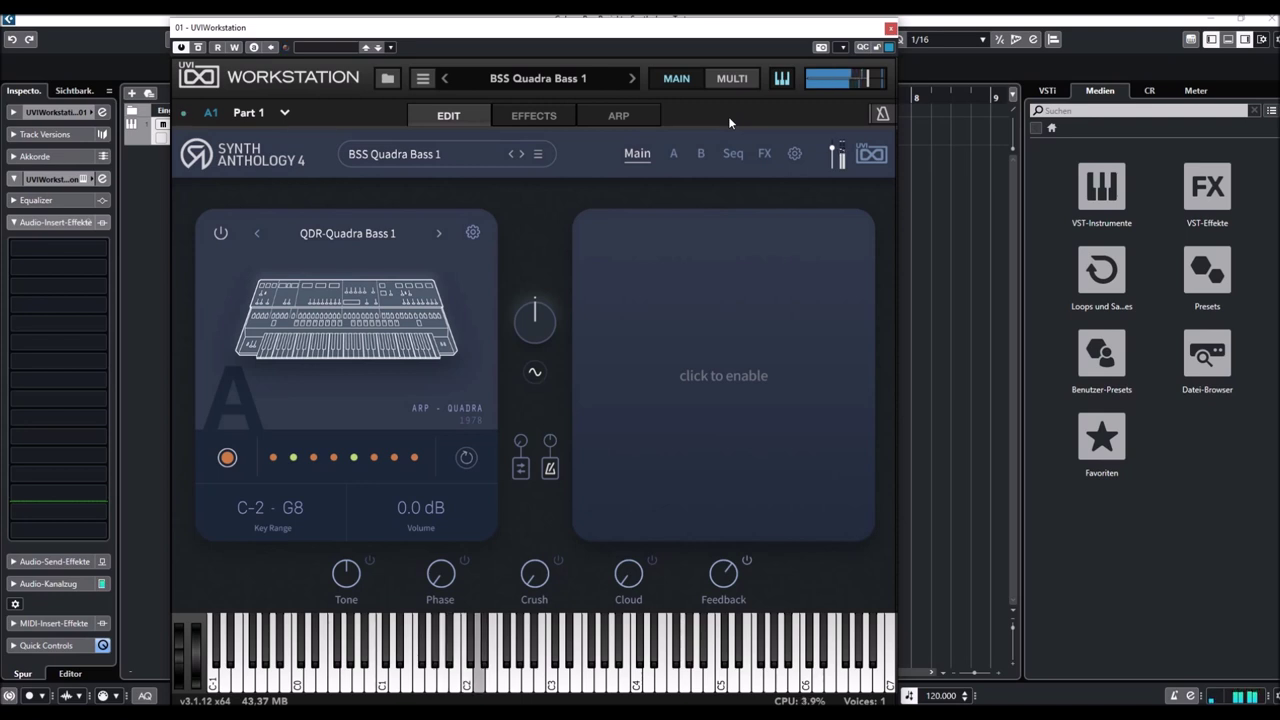
Advance through the ARP - Quadra presets from BSS Quadra Bass 2 to LD Quadra Fifth One
{"action": "left_click", "coordinate": [630, 79]}
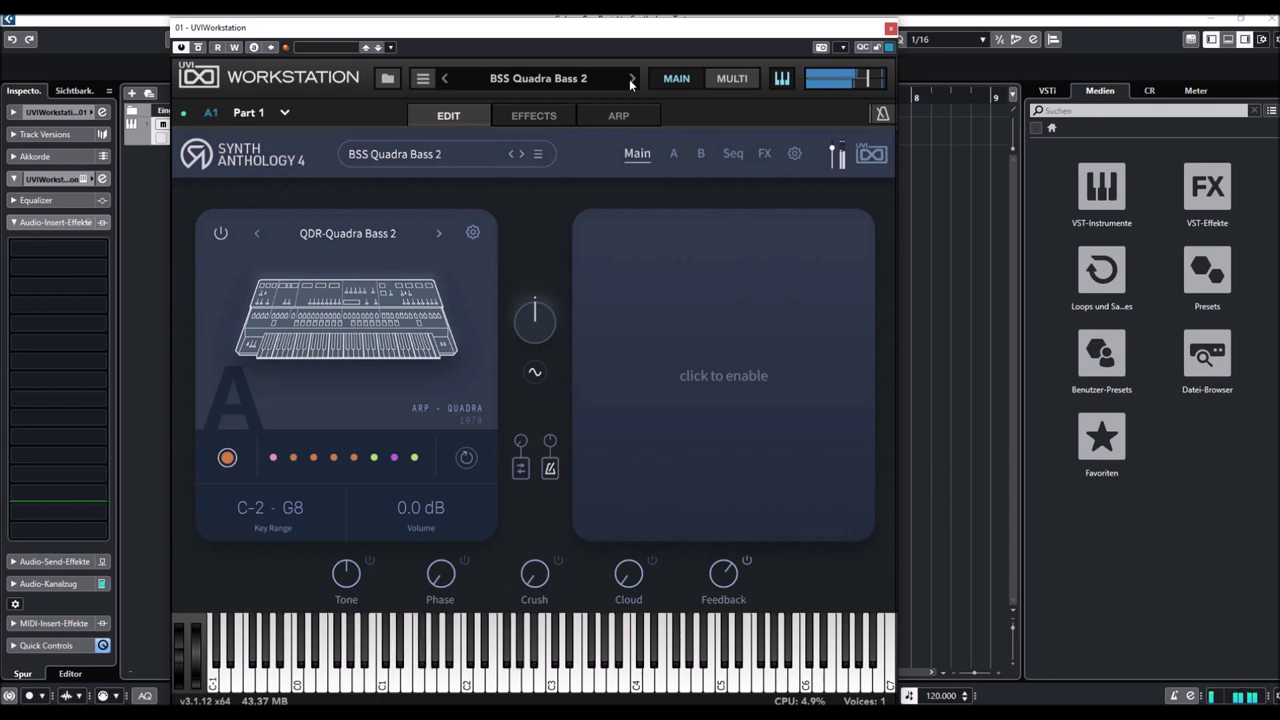
{"action": "left_click", "coordinate": [630, 79]}
{"action": "left_click", "coordinate": [632, 80]}
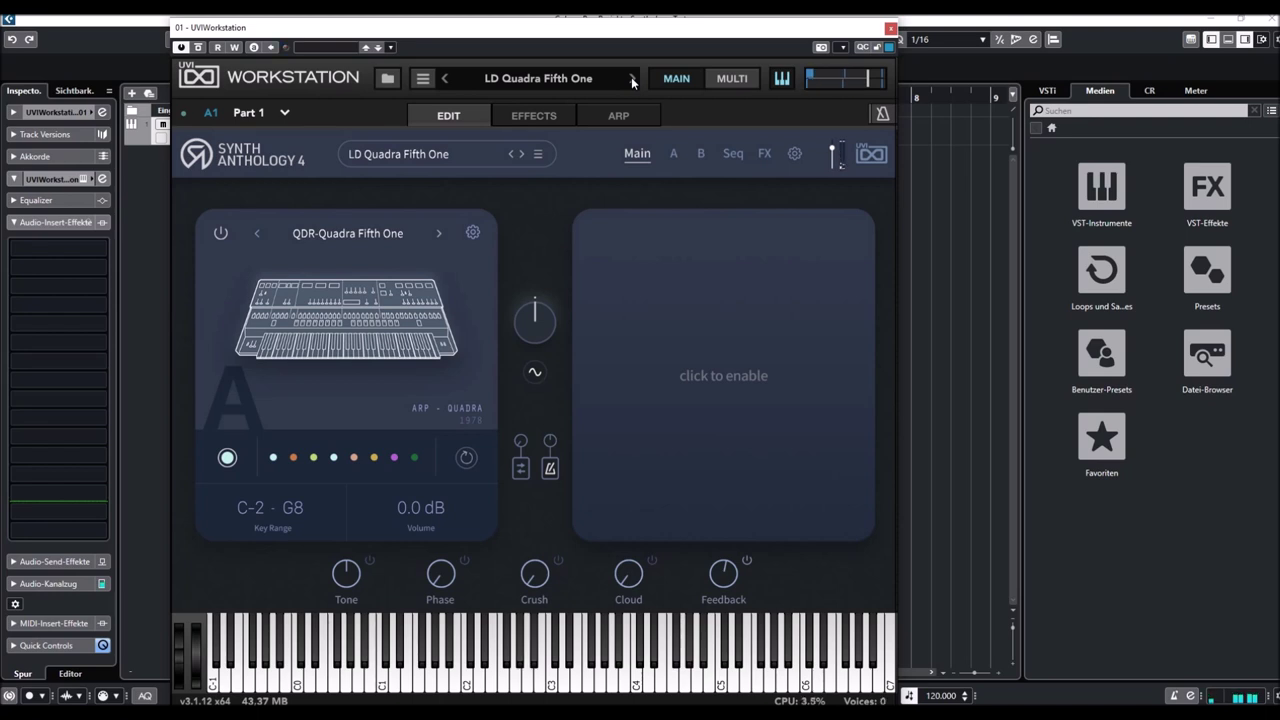
Advance to the LD Quadra Fifth Two preset, and load LD Quadra Lead from the ARP - Quadra folder
{"action": "left_click", "coordinate": [632, 79]}
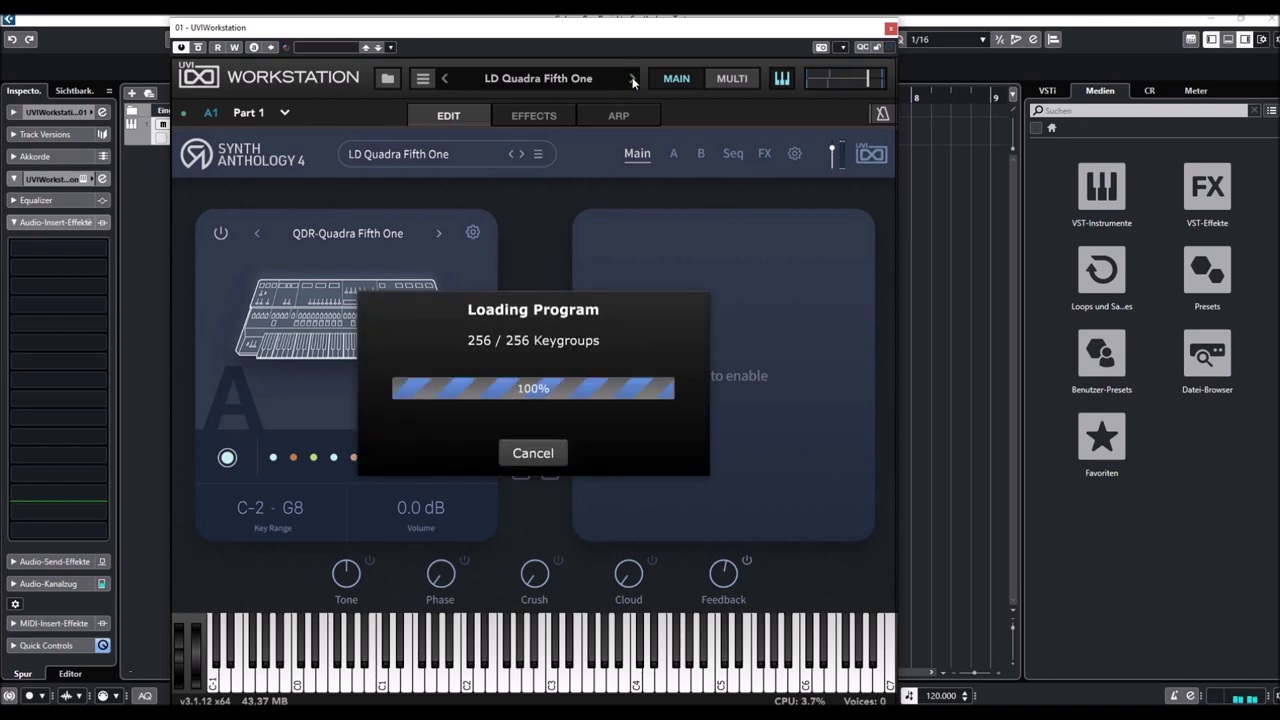
{"action": "left_click", "coordinate": [632, 79]}
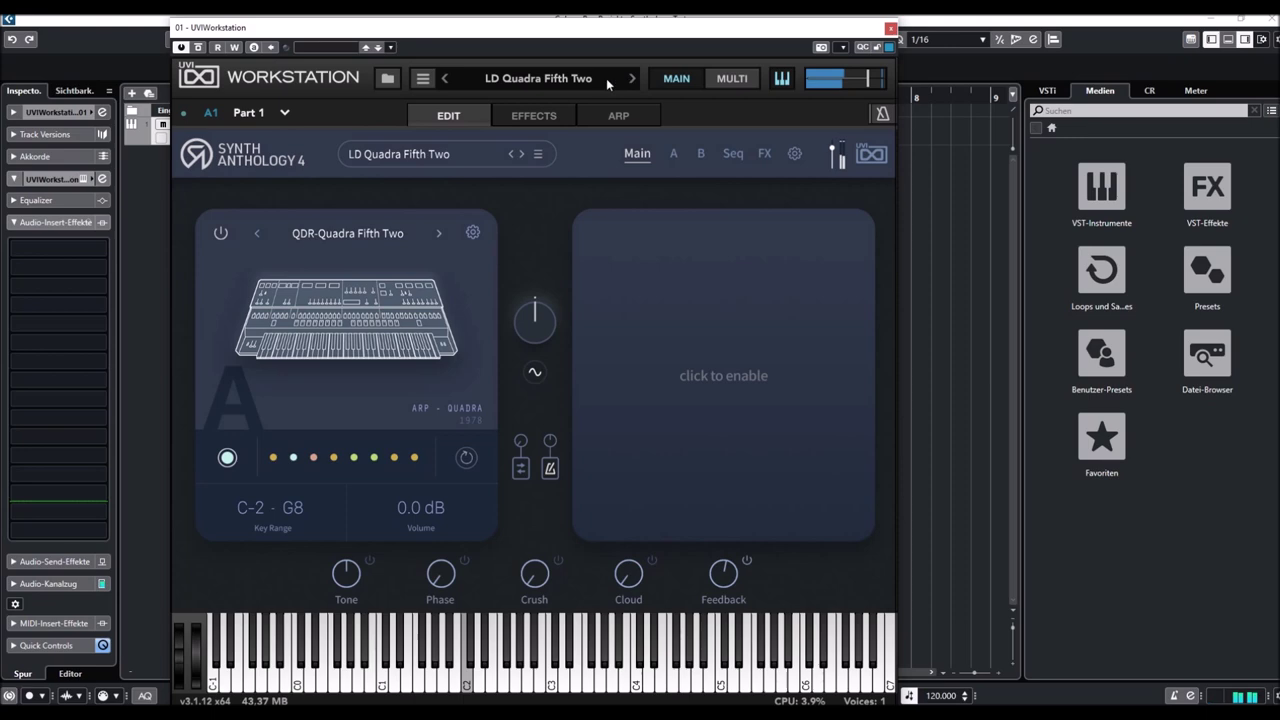
{"action": "left_click", "coordinate": [536, 78]}
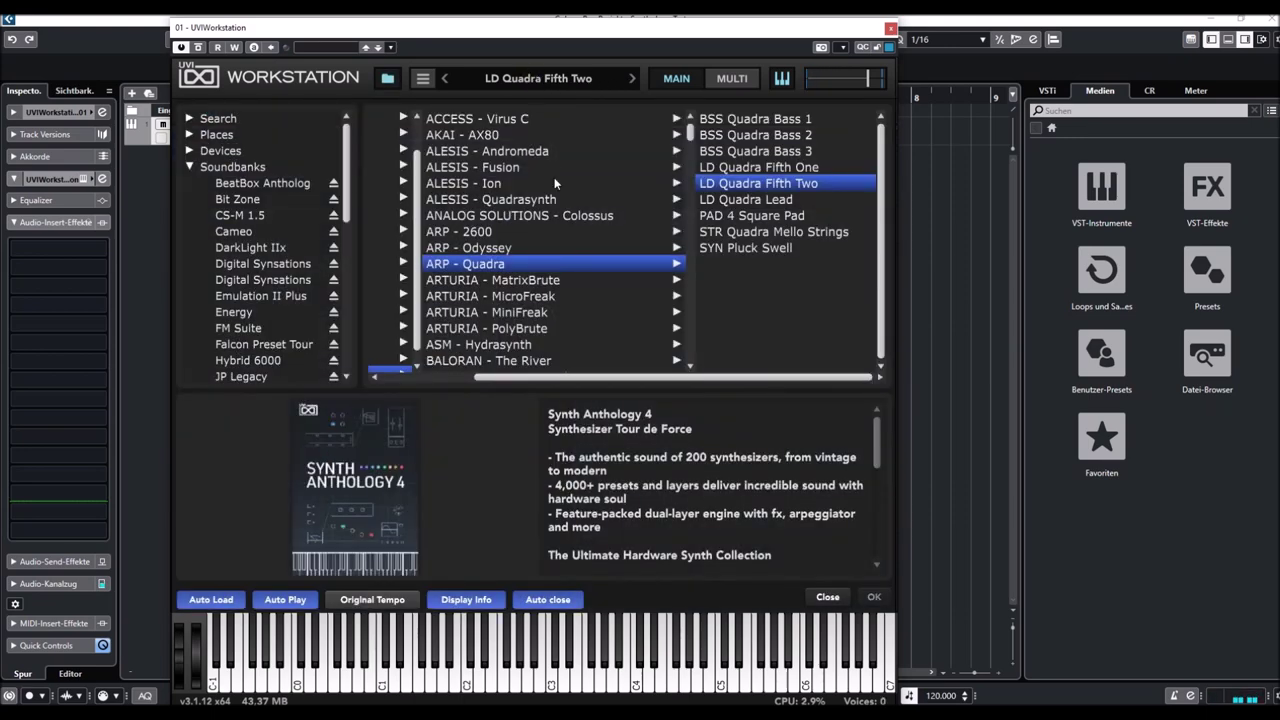
{"action": "left_click", "coordinate": [740, 200]}
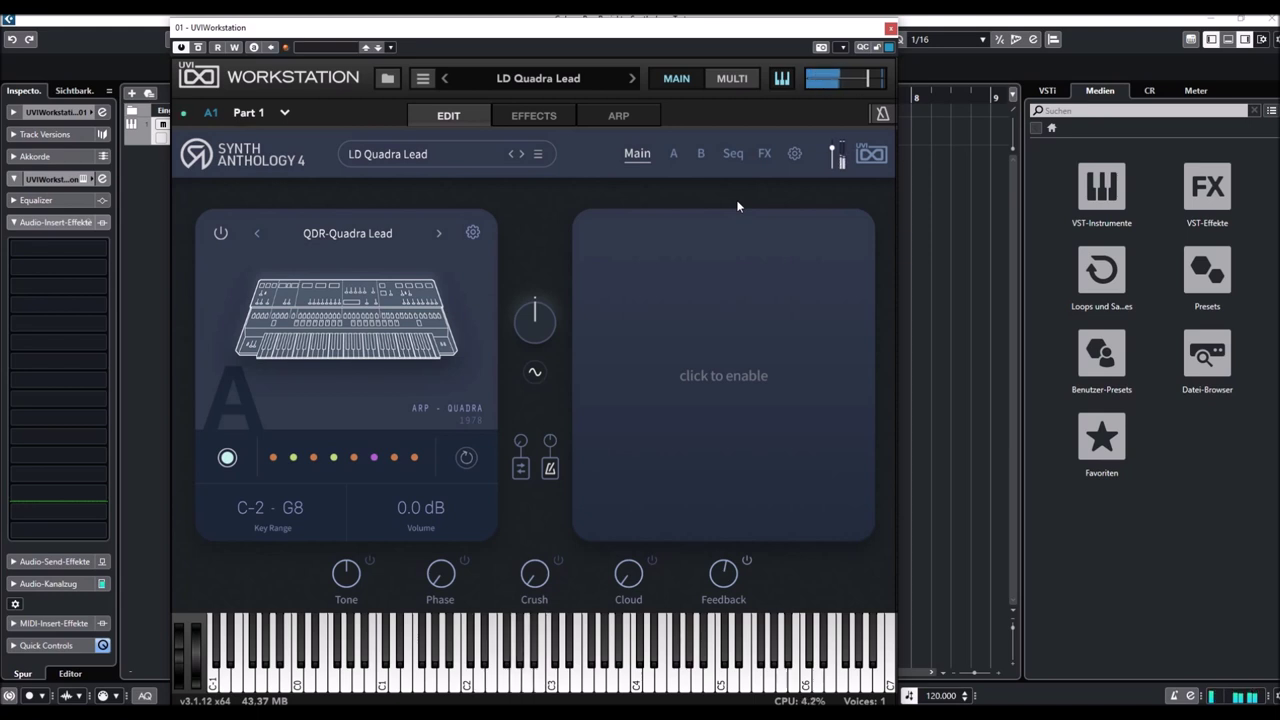
Advance through the ARP - Quadra presets PAD 4 Square Pad and STR Quadra Mello Strings to SYN Pluck Swell
{"action": "left_click", "coordinate": [632, 79]}
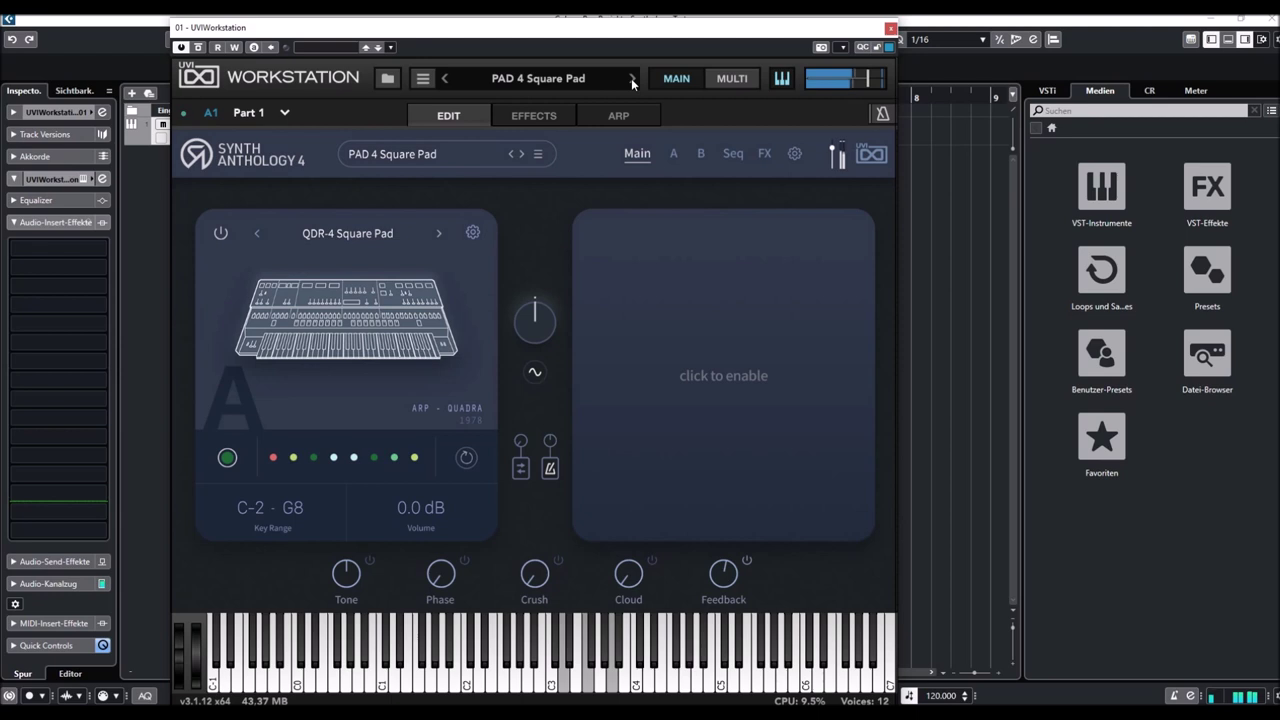
{"action": "left_click", "coordinate": [632, 80]}
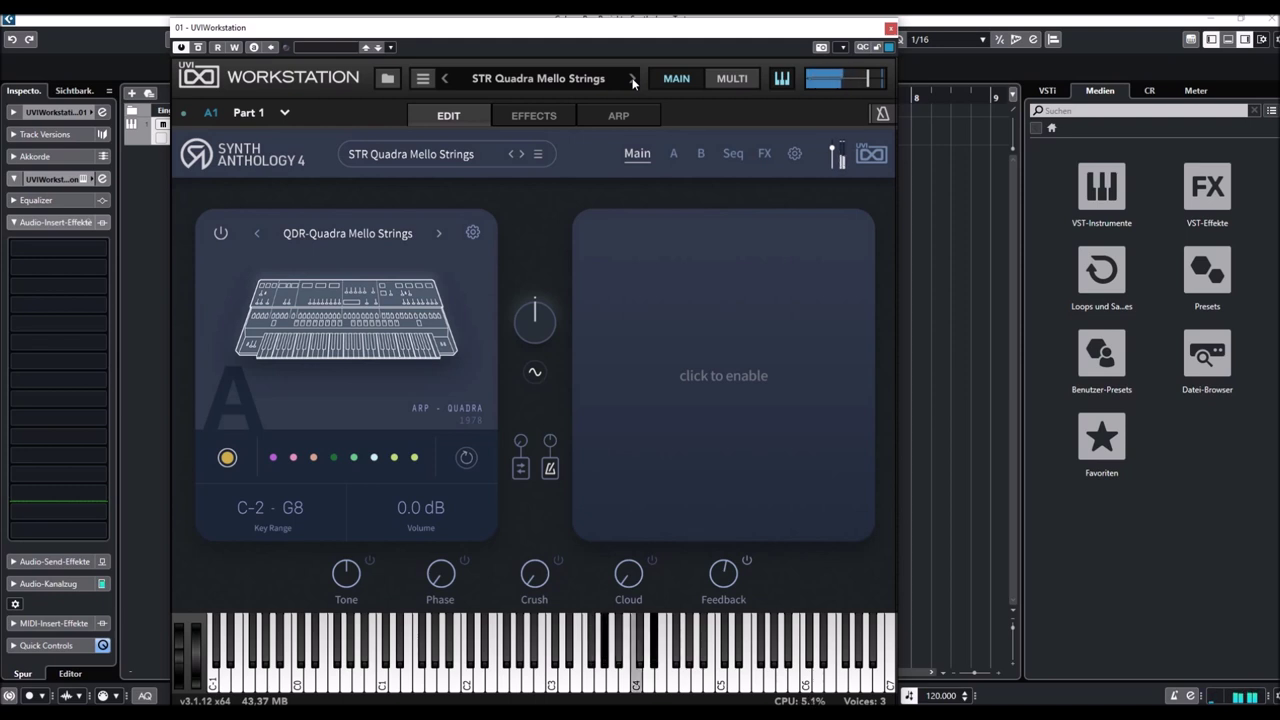
{"action": "left_click", "coordinate": [632, 79]}
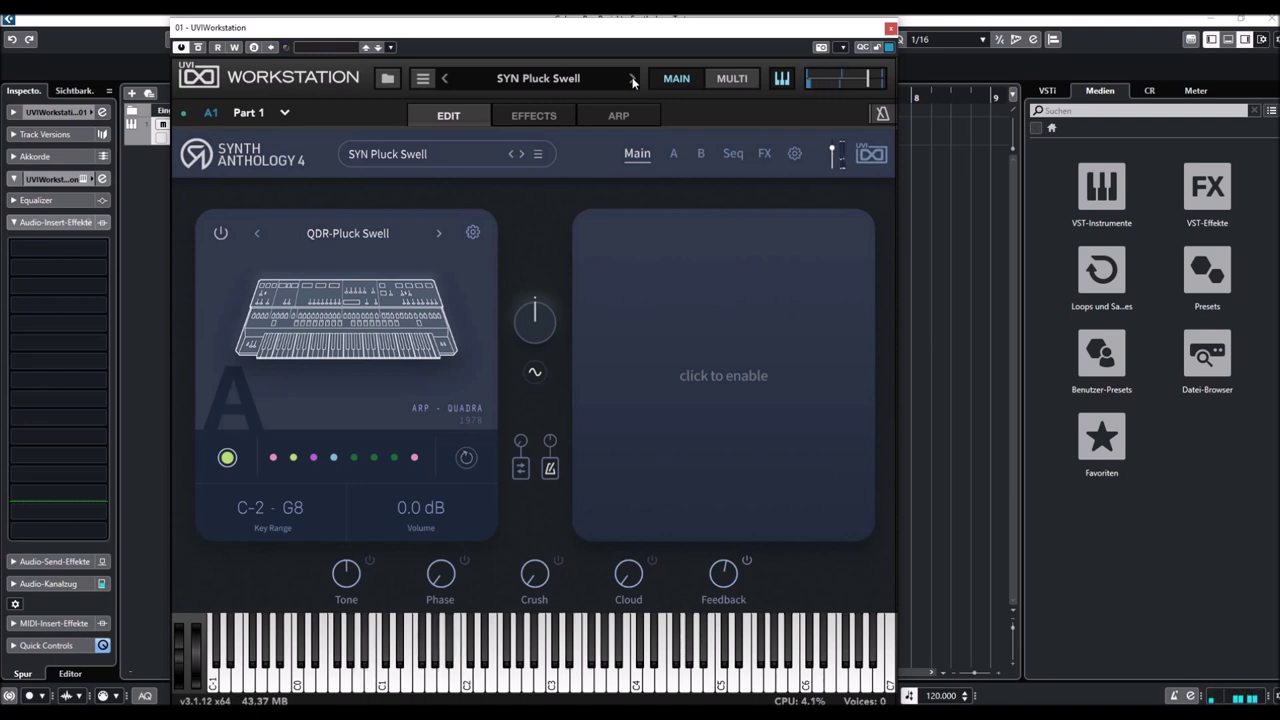
Open the preset browser at the Synth Anthology 4 synthesizer folders
{"action": "left_click", "coordinate": [553, 80]}
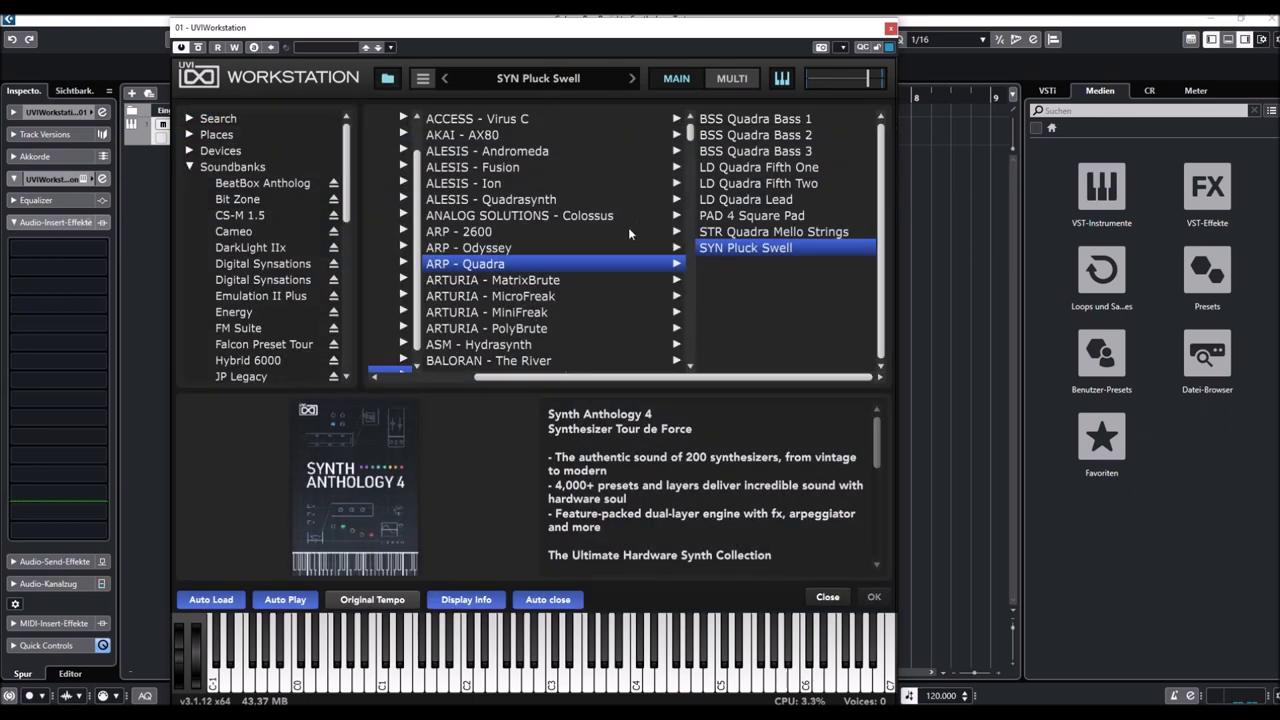